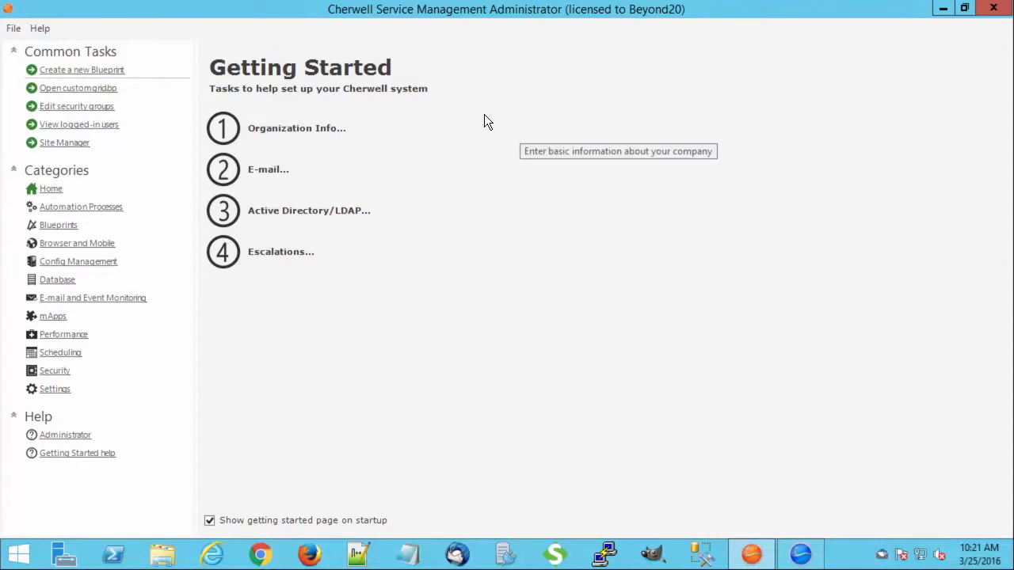
Create a new Blueprint and open the form of the Department lookup table for editing
click(101, 71)
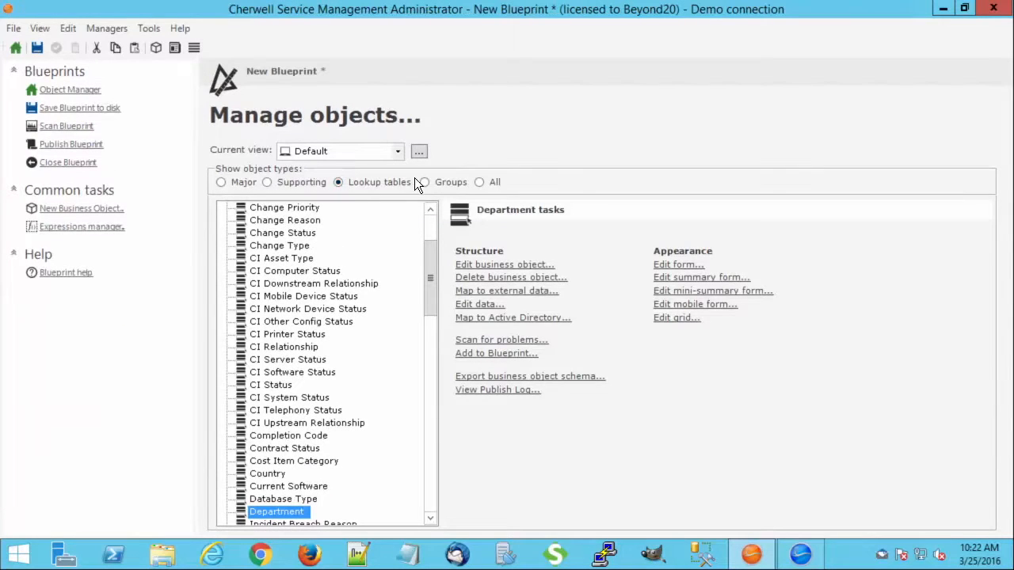
click(352, 181)
drag(432, 273, 419, 323)
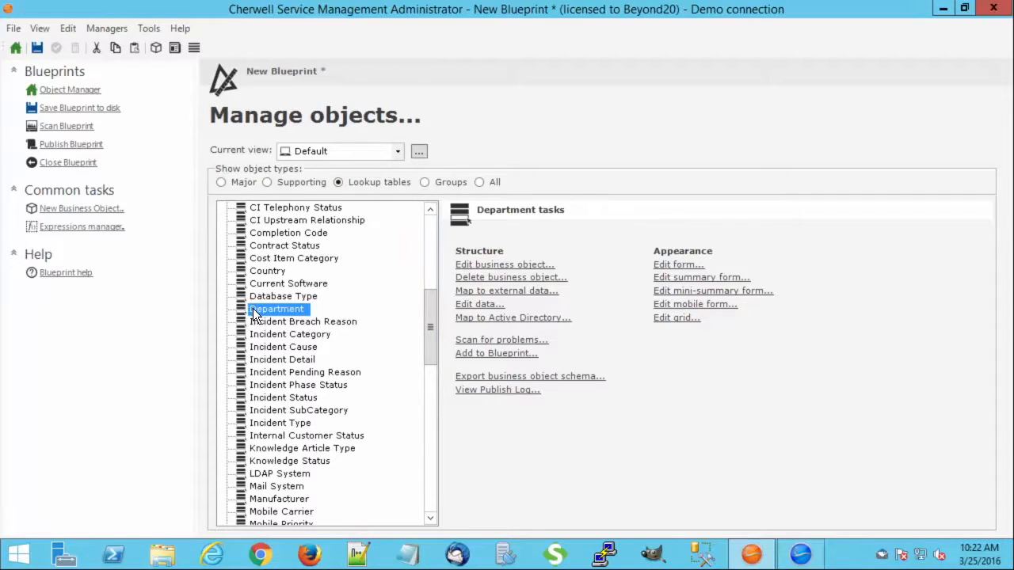
click(672, 267)
Extend the Department form downward and move the Description label and box down, leaving a gap below Department Name
drag(321, 260, 314, 359)
drag(269, 309, 193, 176)
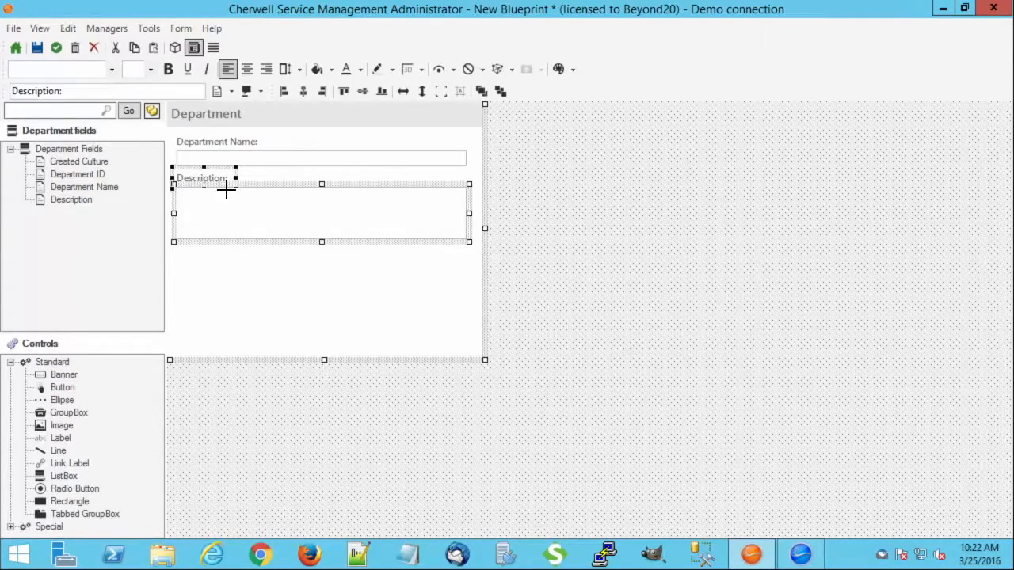
key(Down)
key(Down)
key(Down)
key(Down)
key(Down)
key(Down)
key(Down)
key(Down)
key(Down)
key(Down)
key(Down)
key(Down)
key(Down)
key(Down)
key(Down)
key(Down)
key(Down)
key(Down)
key(Down)
key(Down)
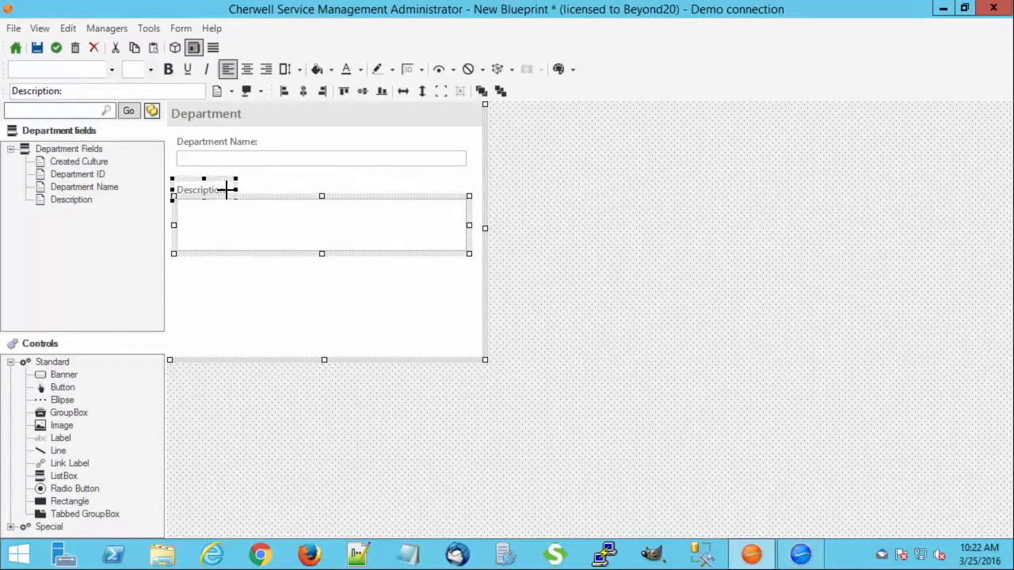
key(Down)
key(Down)
key(Down)
key(Down)
key(Down)
key(Down)
key(Down)
key(Down)
key(Down)
key(Down)
key(Down)
key(Down)
key(Down)
key(Down)
key(Down)
key(Down)
key(Down)
key(Down)
key(Down)
key(Down)
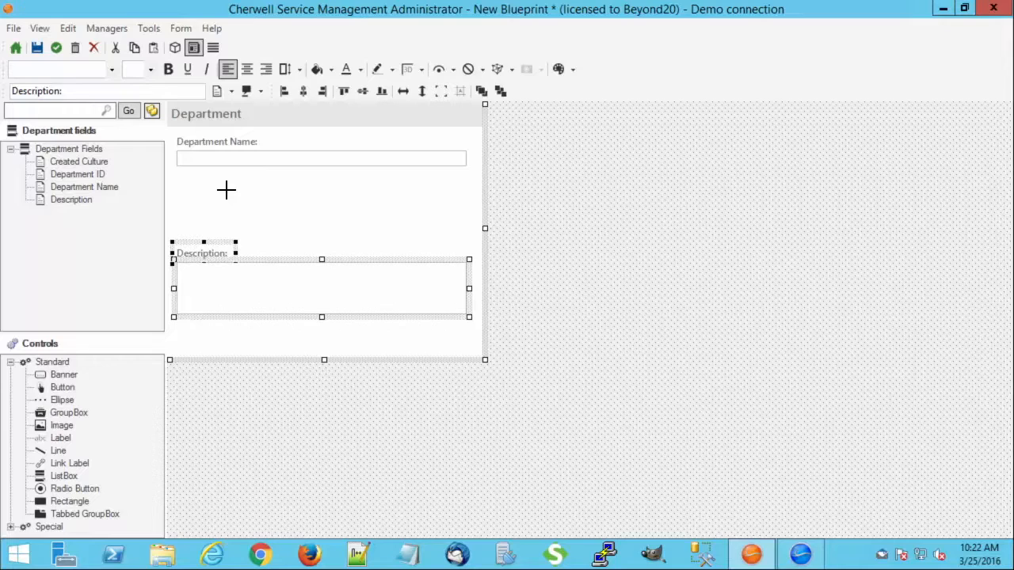
key(Down)
key(Down)
key(Down)
key(Down)
key(Down)
key(Down)
key(Down)
key(Down)
key(Down)
key(Down)
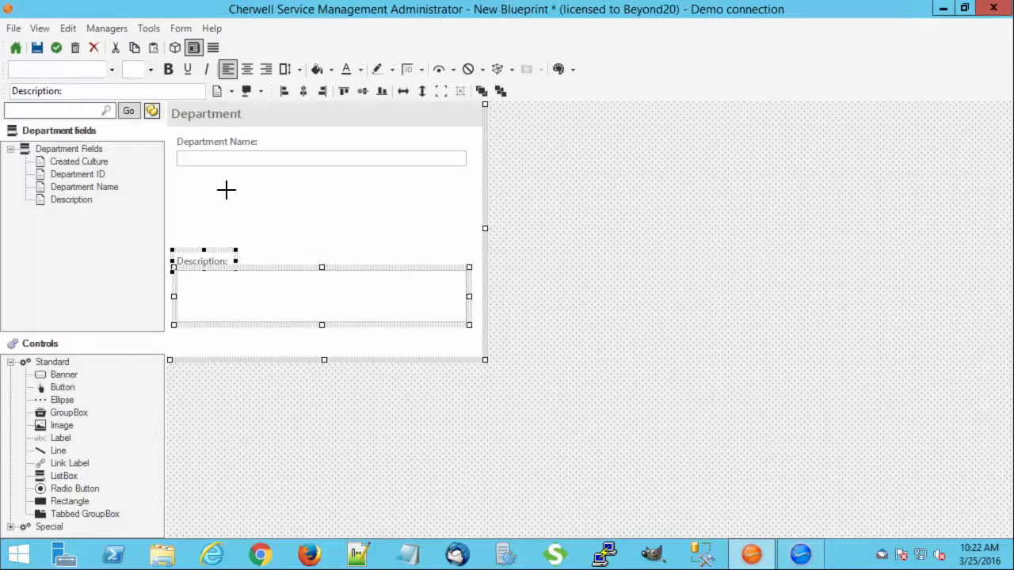
Add a new plain text field named Department Manager with a length of 50 to the Department fields
right_click(81, 202)
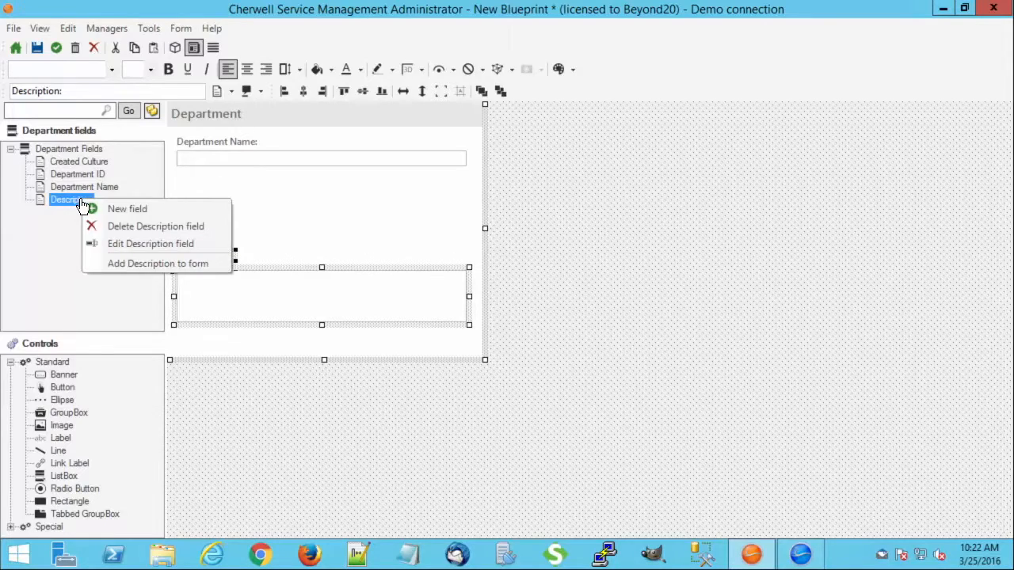
click(136, 206)
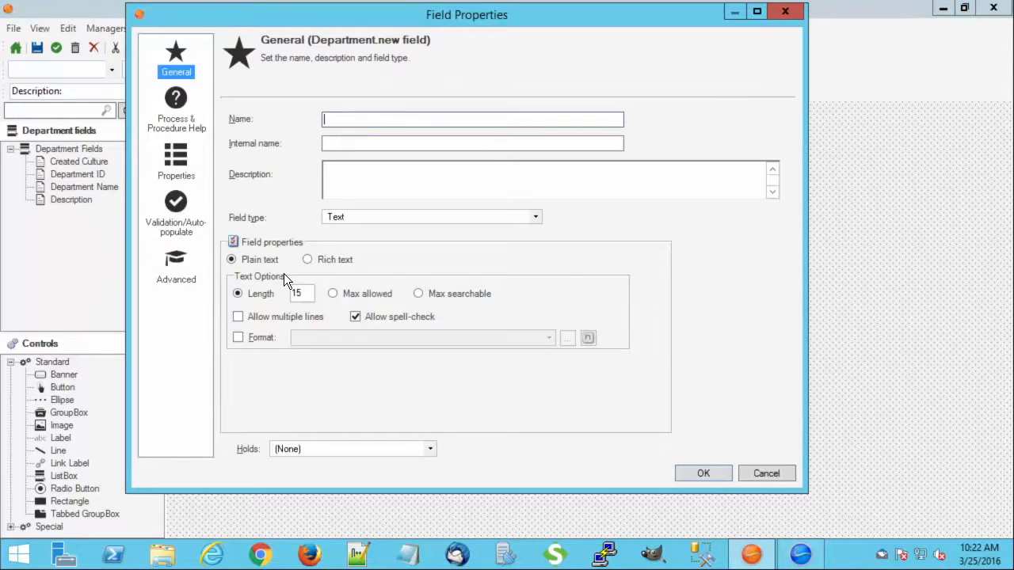
text(Department Manager)
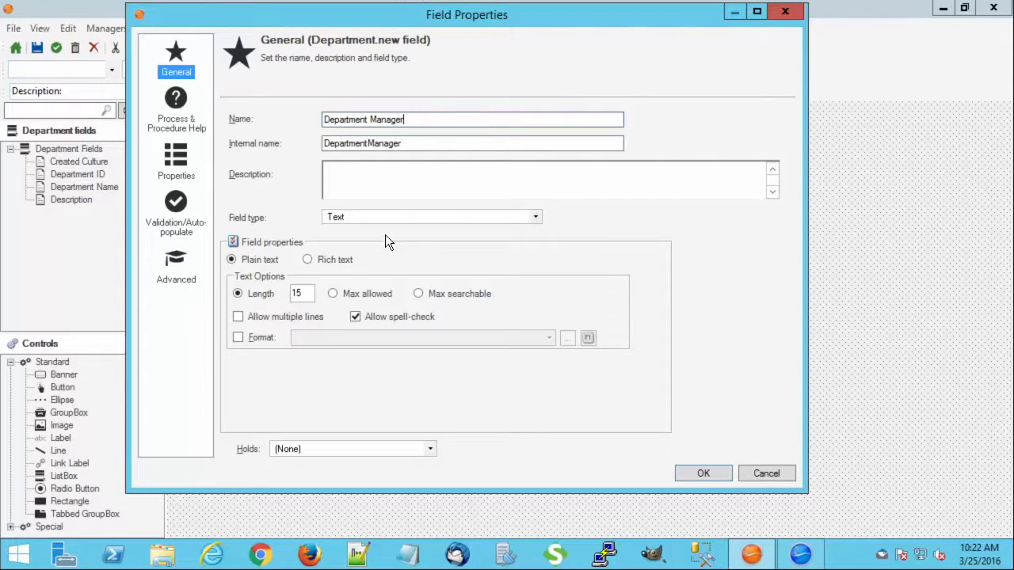
double_click(304, 294)
text(50)
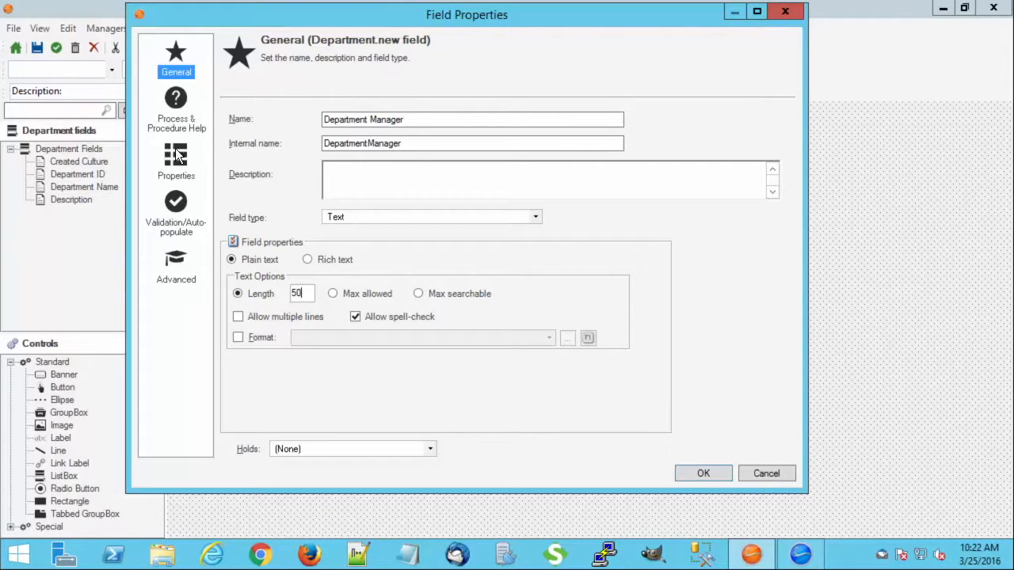
Validate the Department Manager field against the Full name field of the Customer table, chosen from all tables, and save the field
click(172, 203)
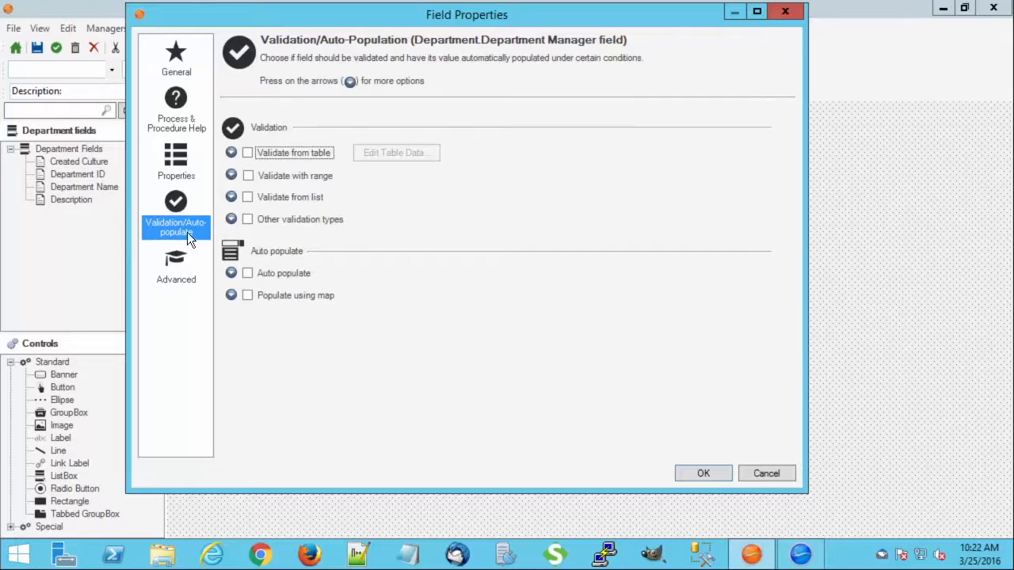
click(247, 152)
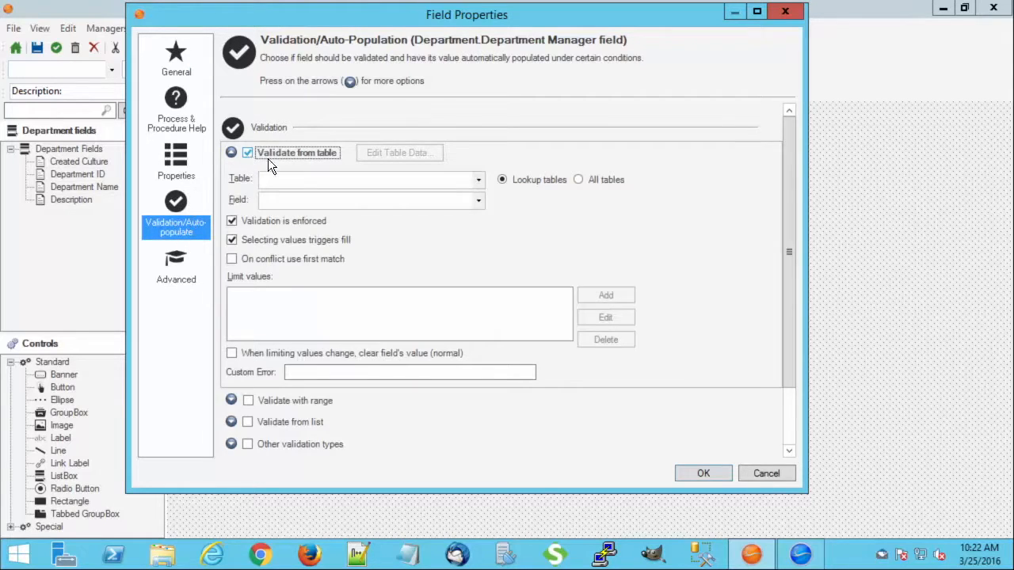
click(503, 179)
click(588, 179)
click(480, 177)
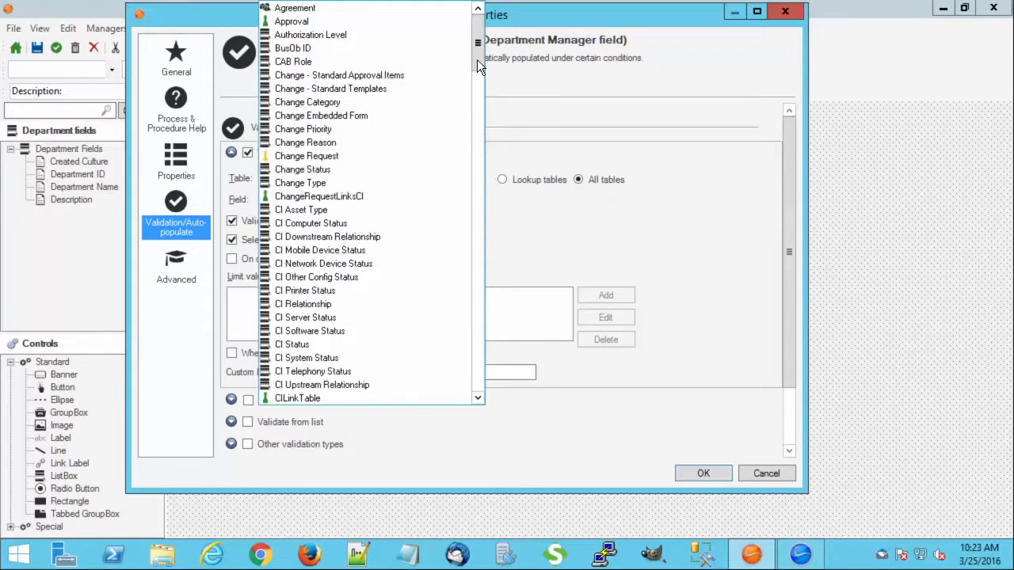
click(486, 53)
click(479, 180)
drag(476, 62, 471, 134)
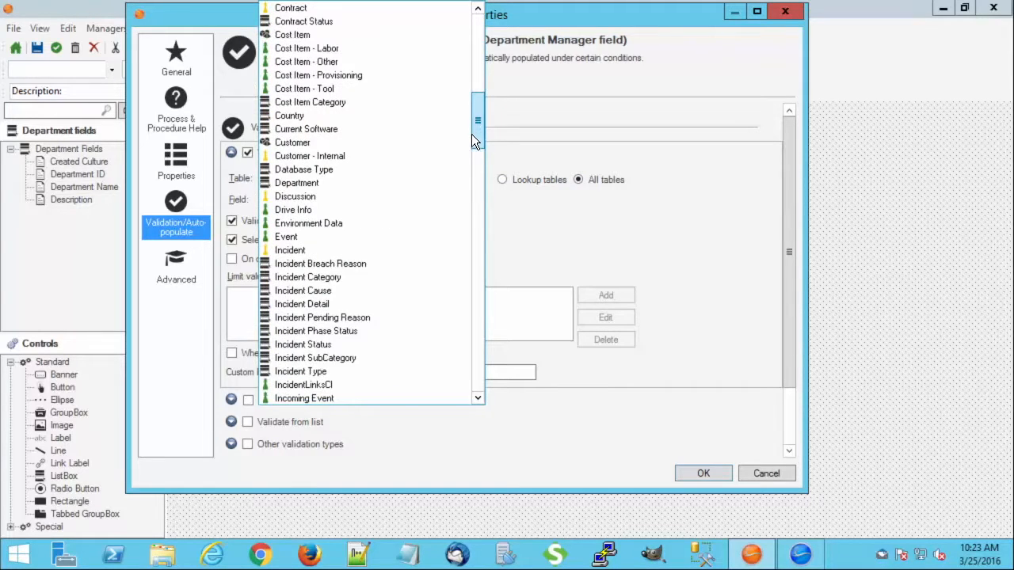
click(316, 142)
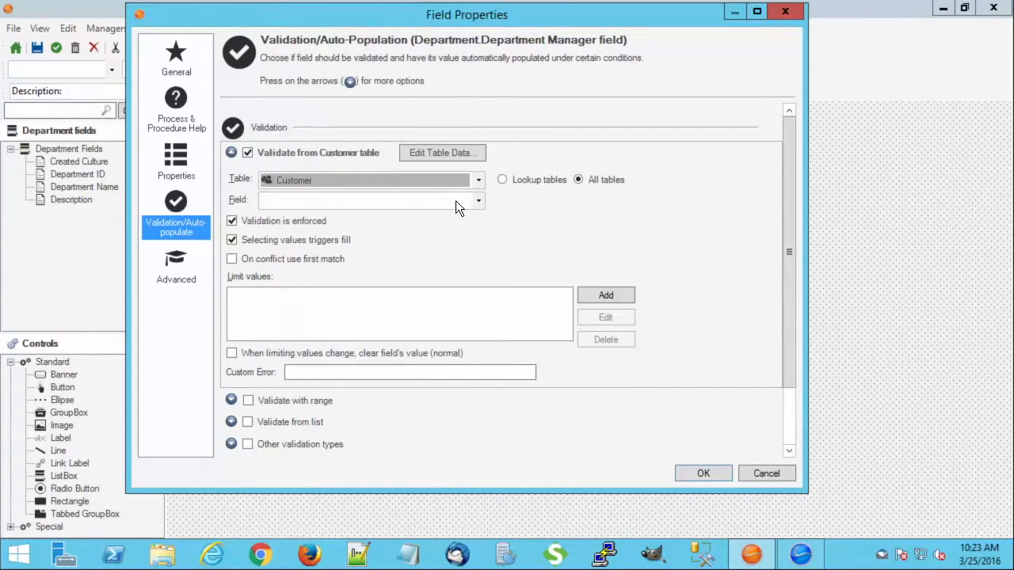
click(478, 201)
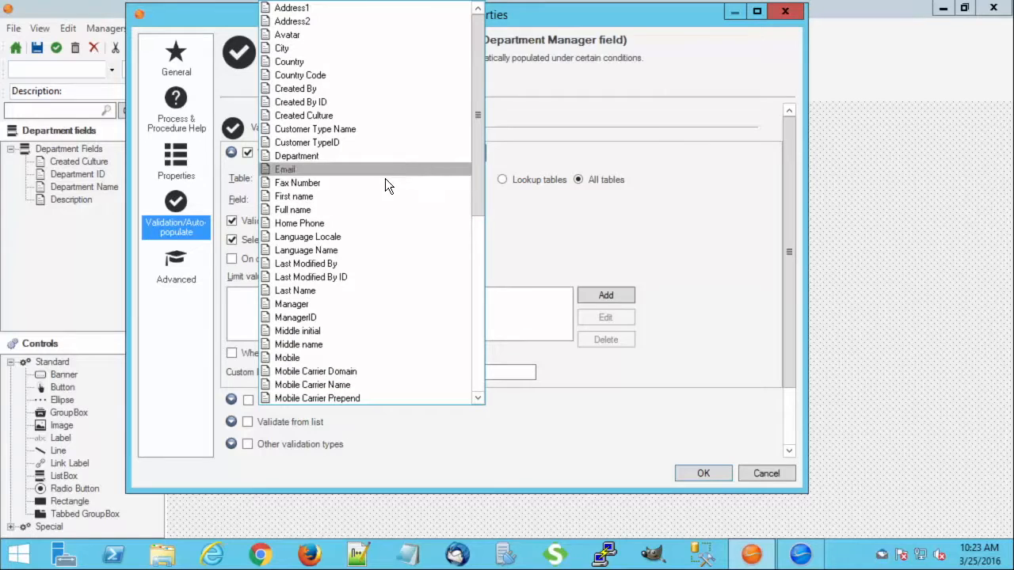
click(362, 209)
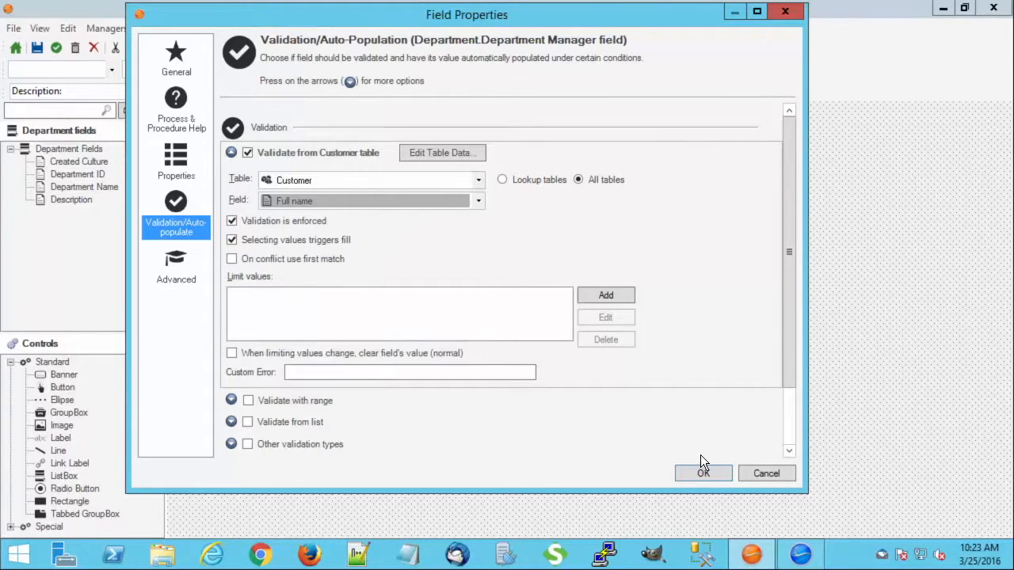
click(693, 474)
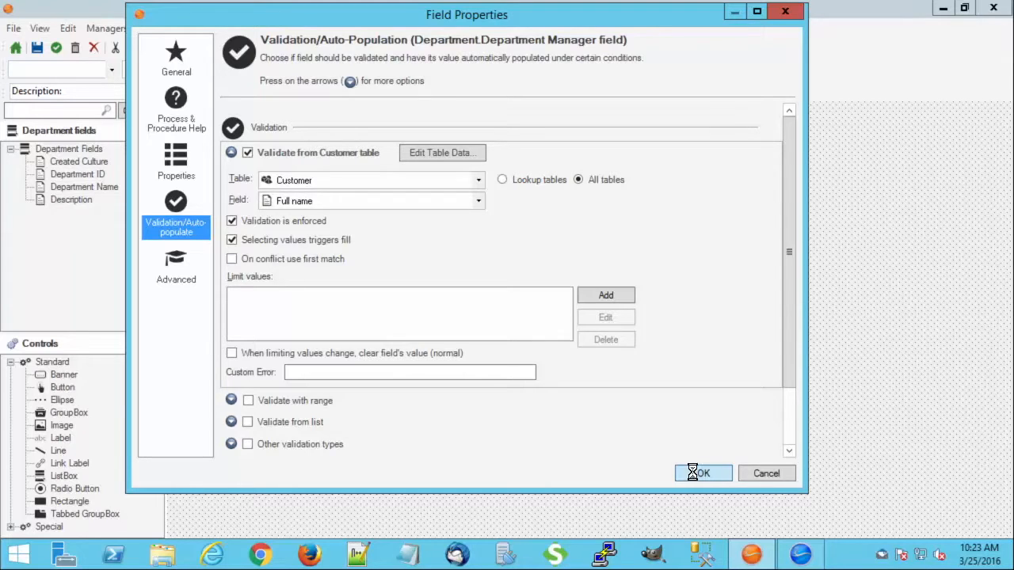
Add a new plain text field named Department Manger Phone with a length of 30
right_click(68, 212)
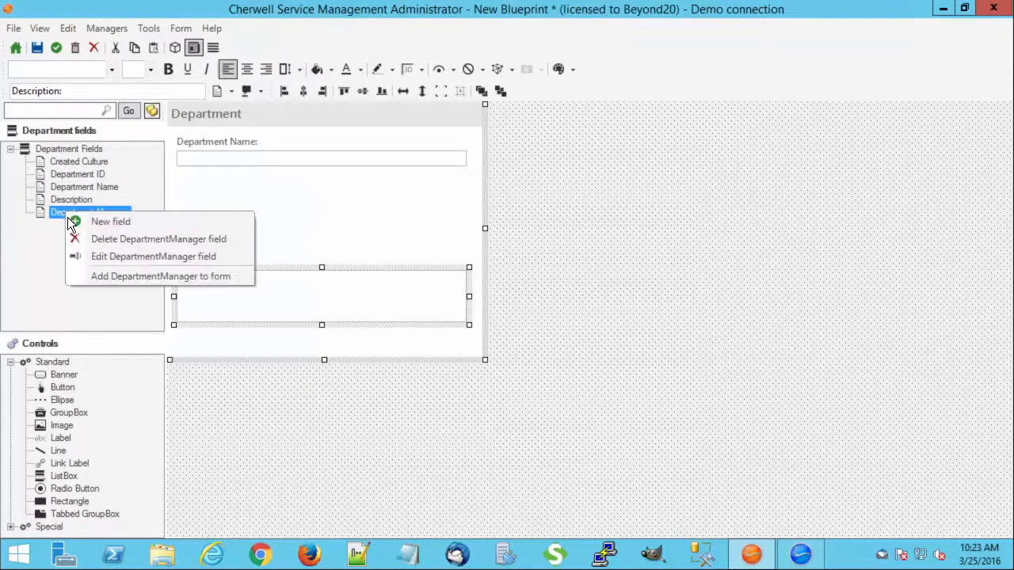
click(85, 224)
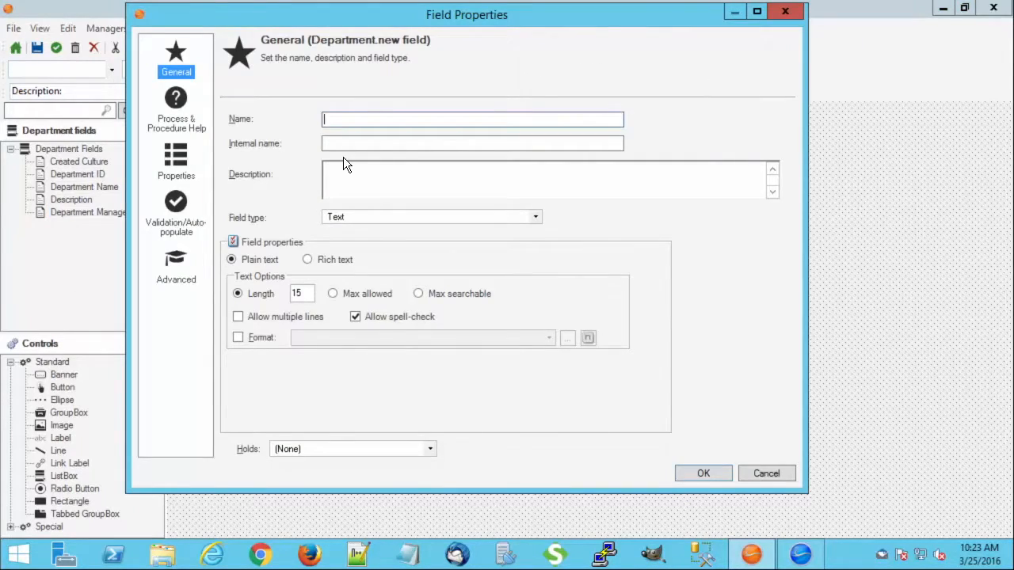
text(Department Manger Phone)
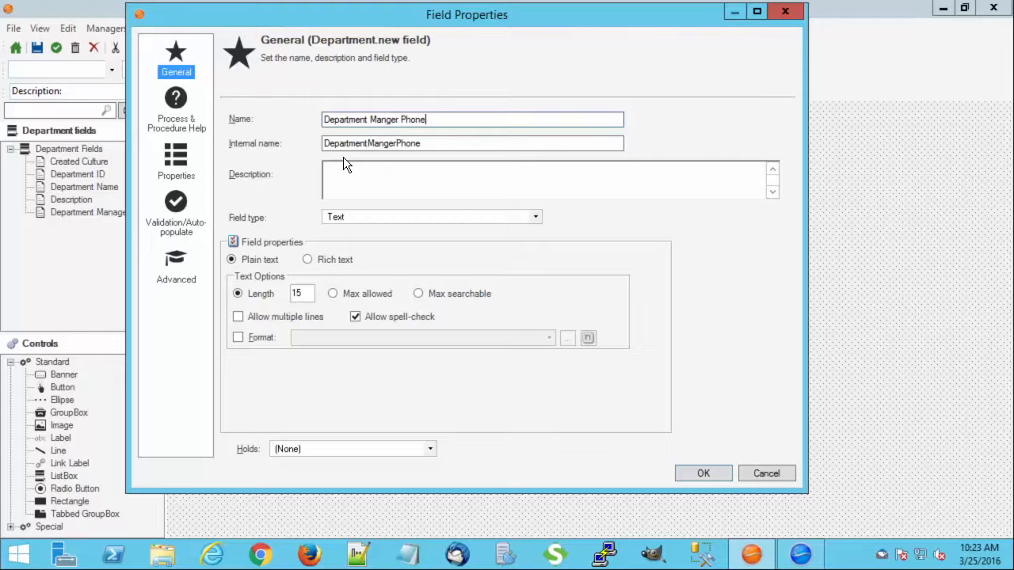
double_click(306, 293)
text(30)
Auto-populate the phone field with Phone from the Customer lookup table whenever Department Manager changes, and save the field
click(177, 220)
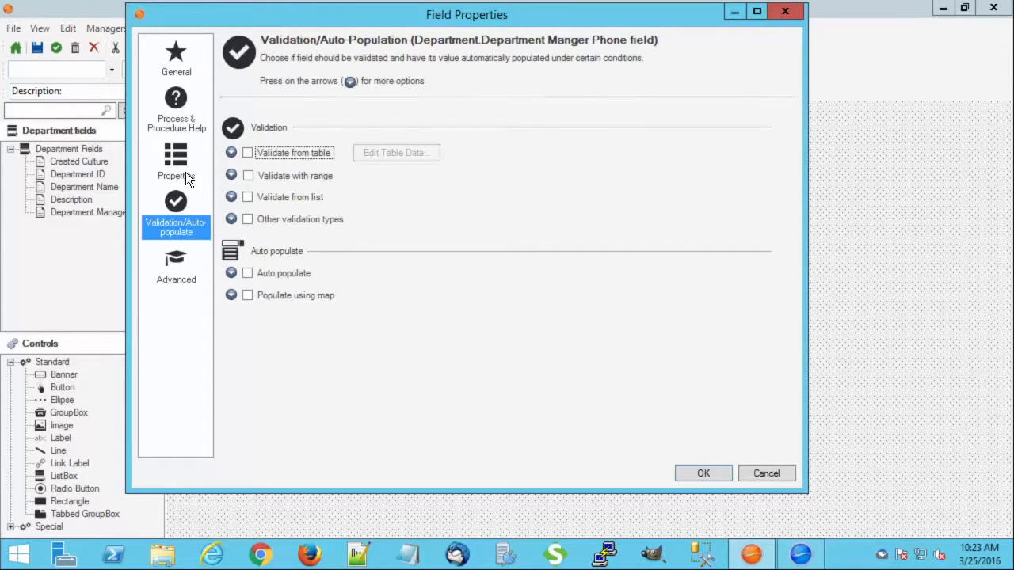
click(246, 273)
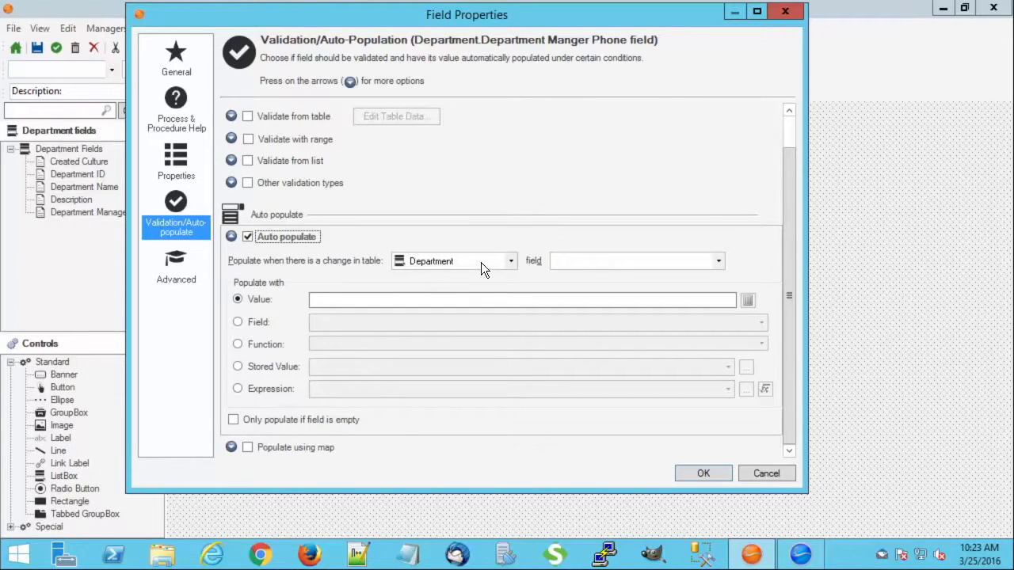
click(721, 261)
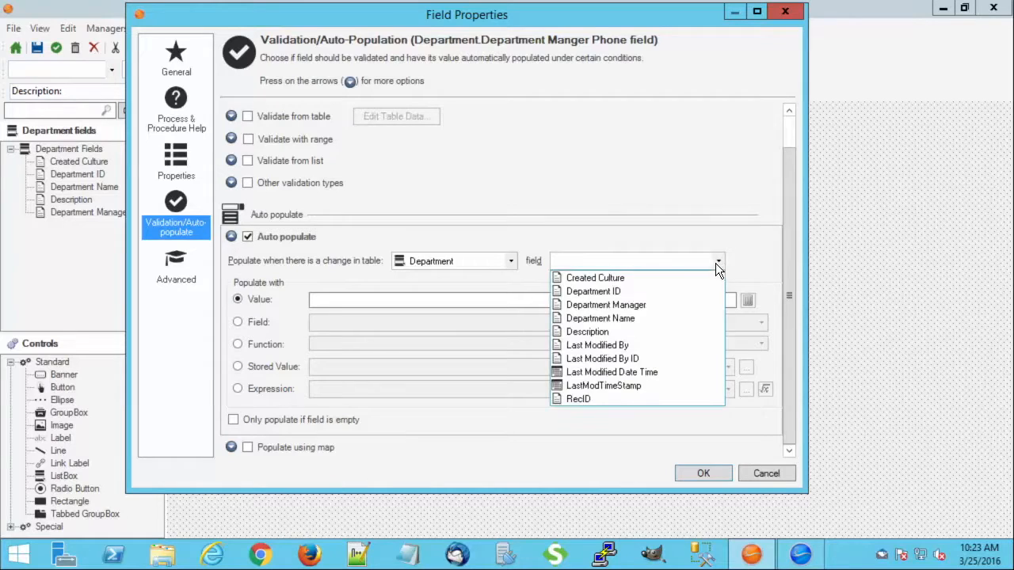
click(637, 307)
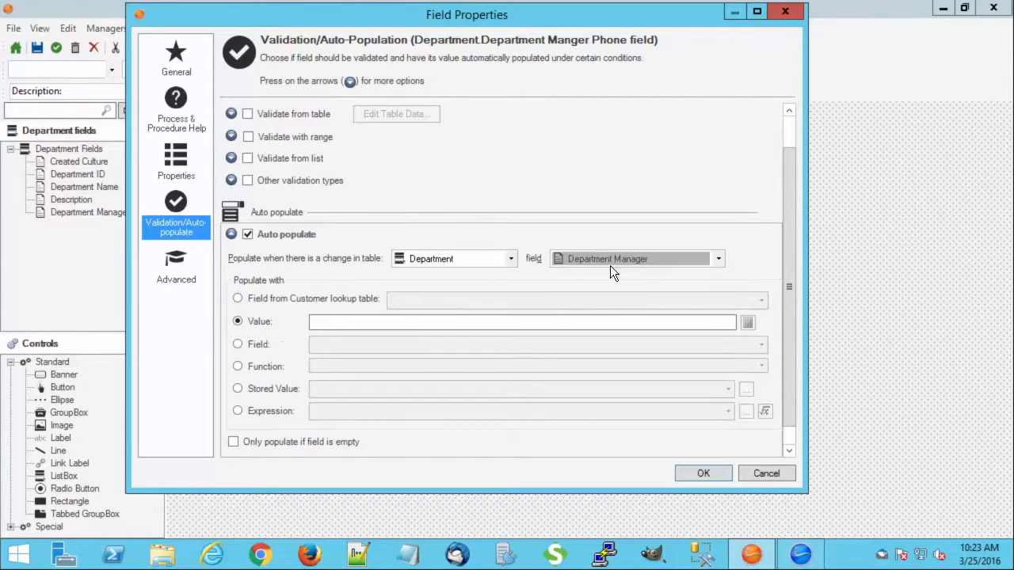
click(248, 301)
click(485, 298)
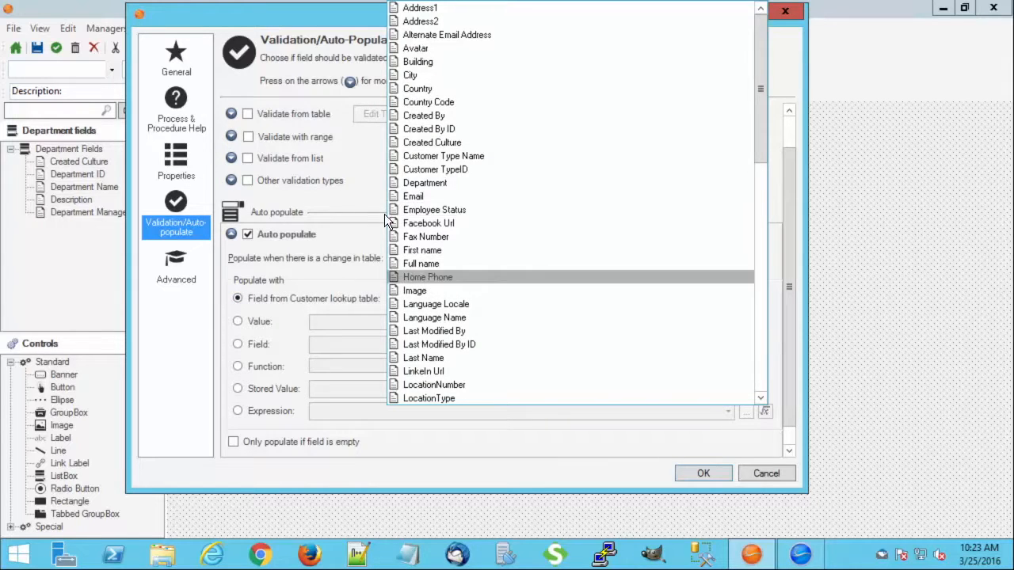
scroll(469, 261, down, 7)
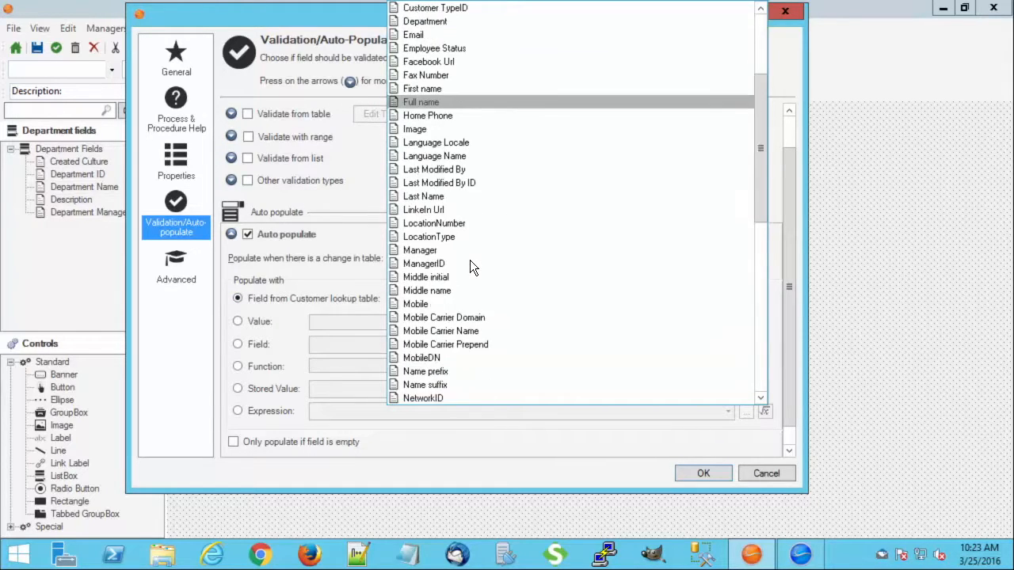
scroll(470, 267, down, 1)
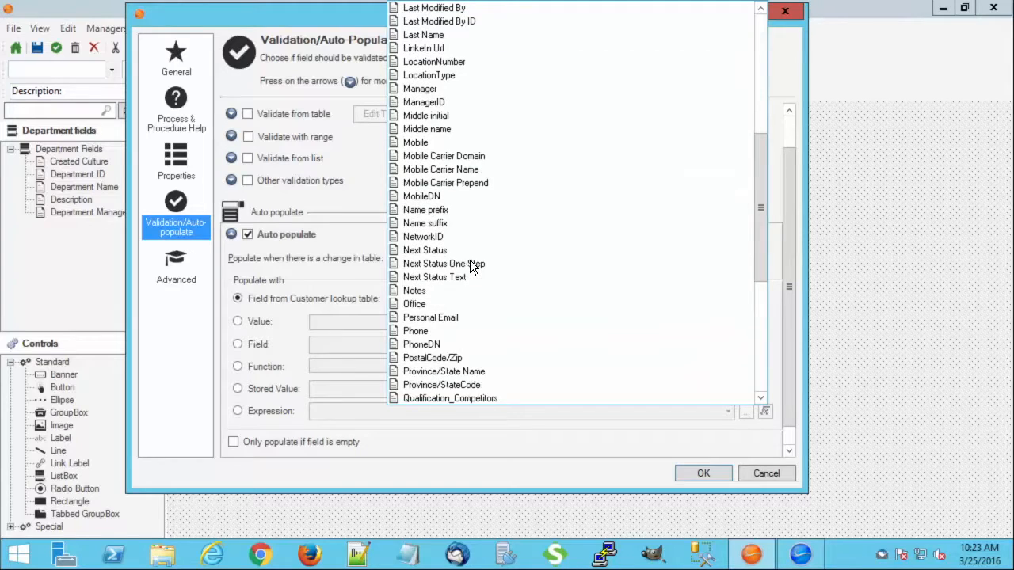
click(456, 331)
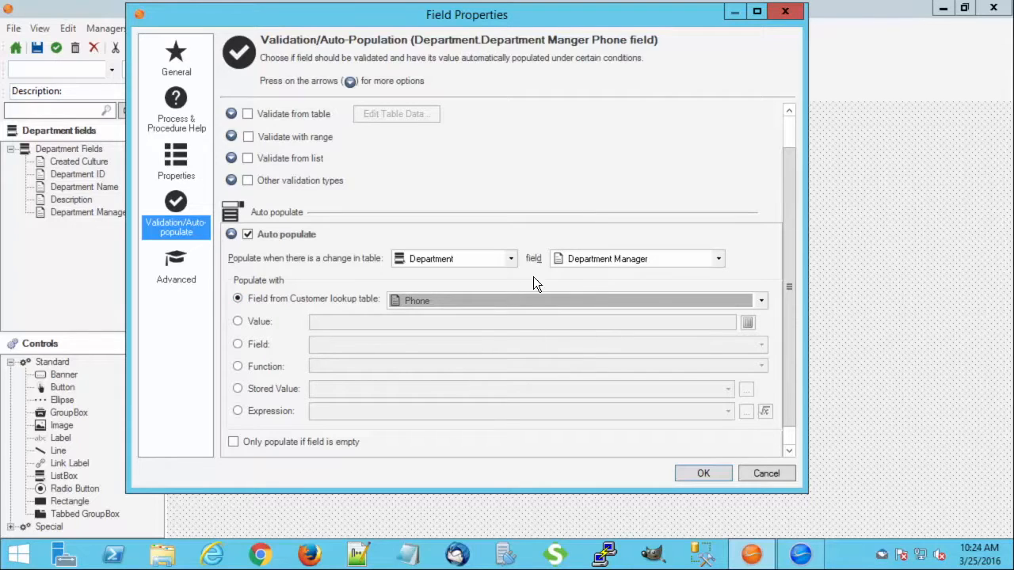
click(698, 473)
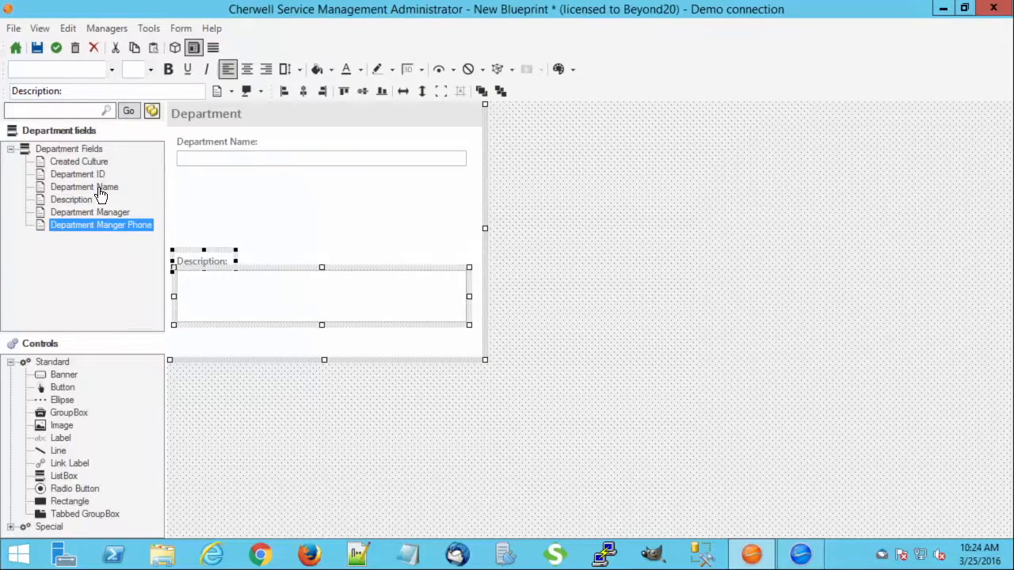
Place the Department Manager and Department Manger Phone fields with their labels on the form between Department Name and Description
drag(97, 218, 353, 199)
click(249, 215)
click(183, 222)
drag(91, 212, 252, 226)
click(292, 194)
drag(381, 222, 268, 217)
click(289, 254)
click(285, 251)
Left-align the two new fields and their labels with the Department Name field
drag(340, 262, 235, 184)
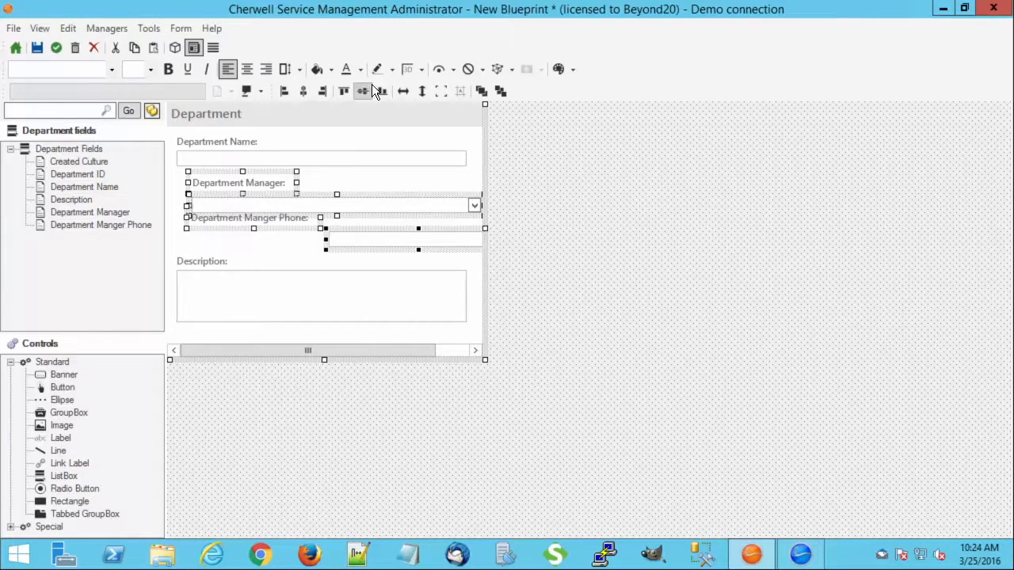
ctrl+click(209, 158)
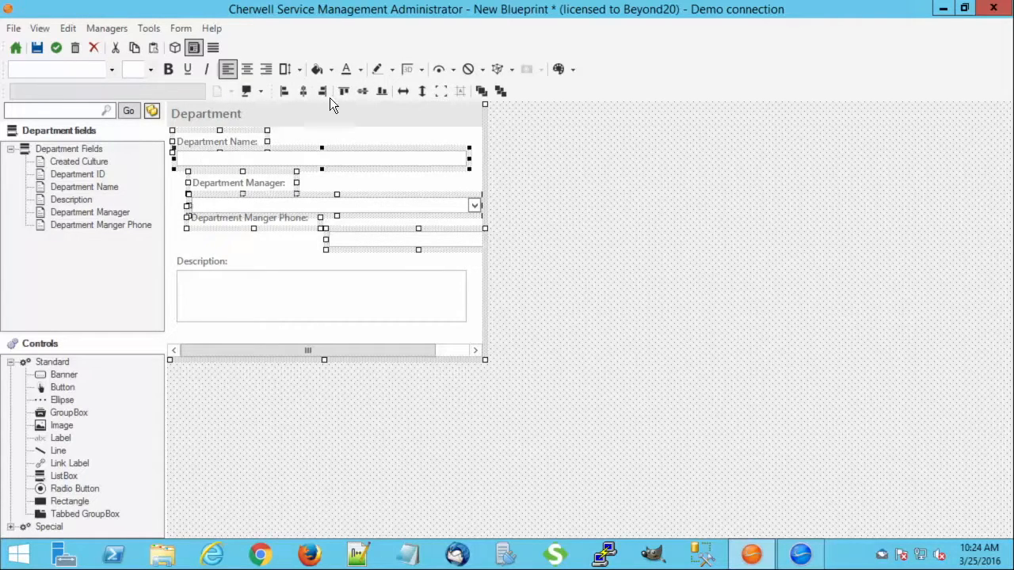
click(285, 91)
click(416, 255)
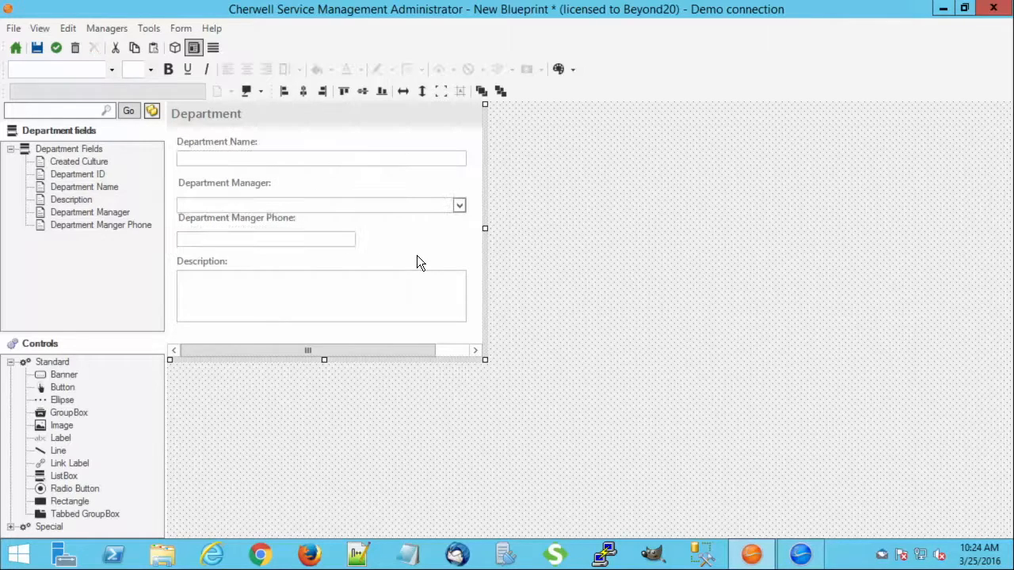
Nudge the Department Manger Phone label slightly down, away from the Department Manager box
click(270, 220)
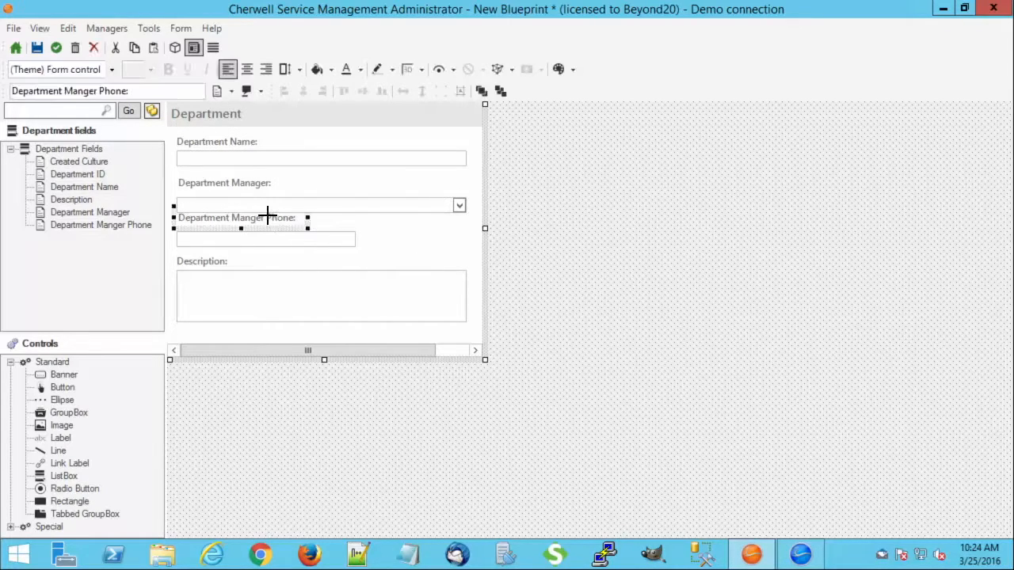
key(Down)
key(Down)
key(Down)
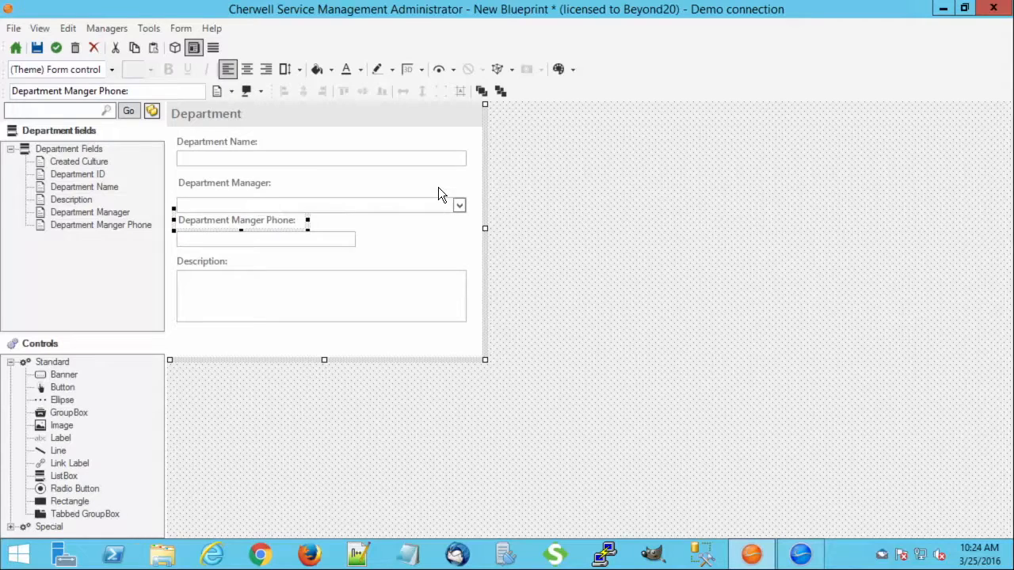
Save the Blueprint to the Documents folder as tEST and return to the object manager
click(402, 248)
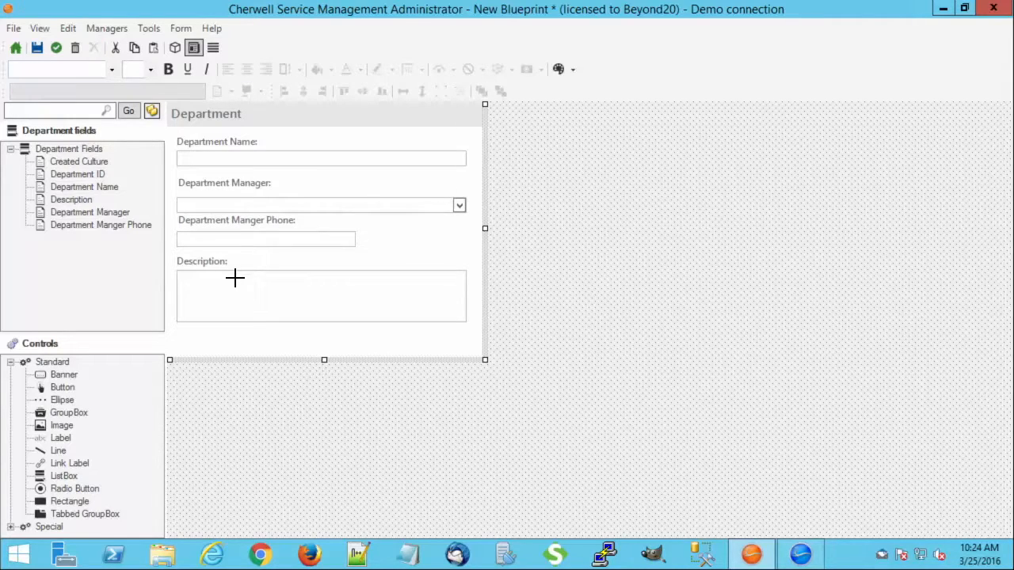
click(38, 47)
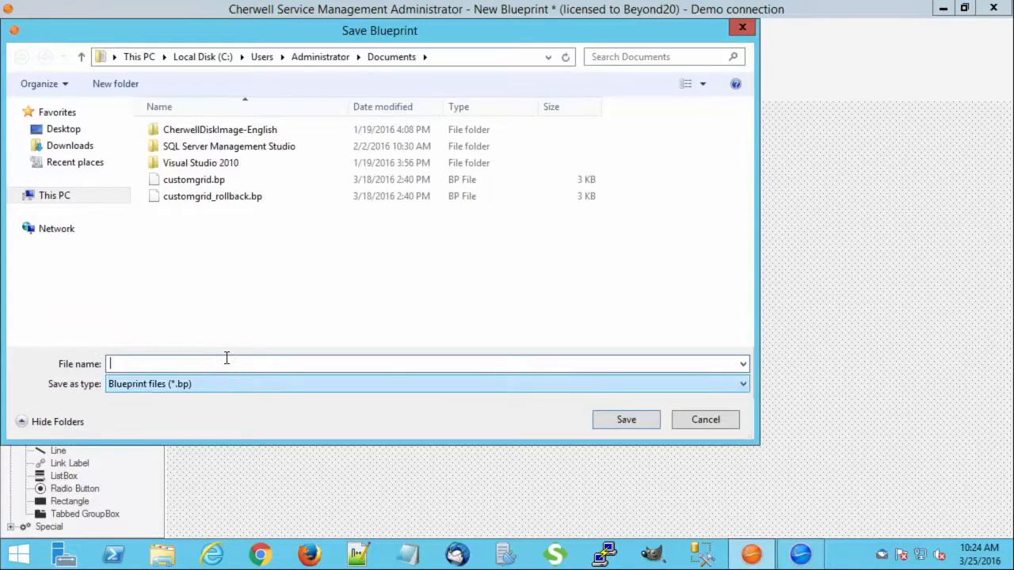
text(tEST)
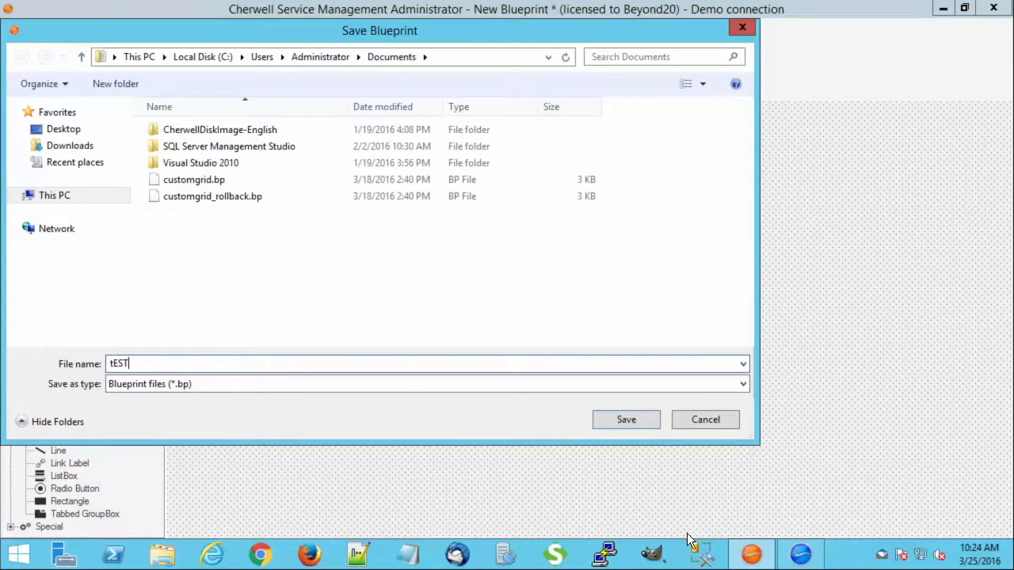
click(626, 421)
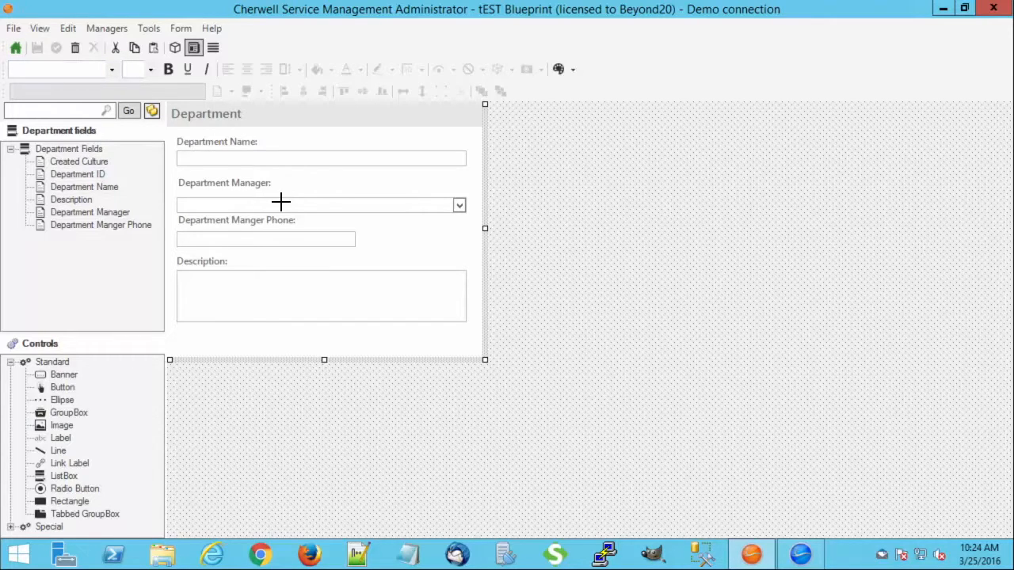
click(15, 49)
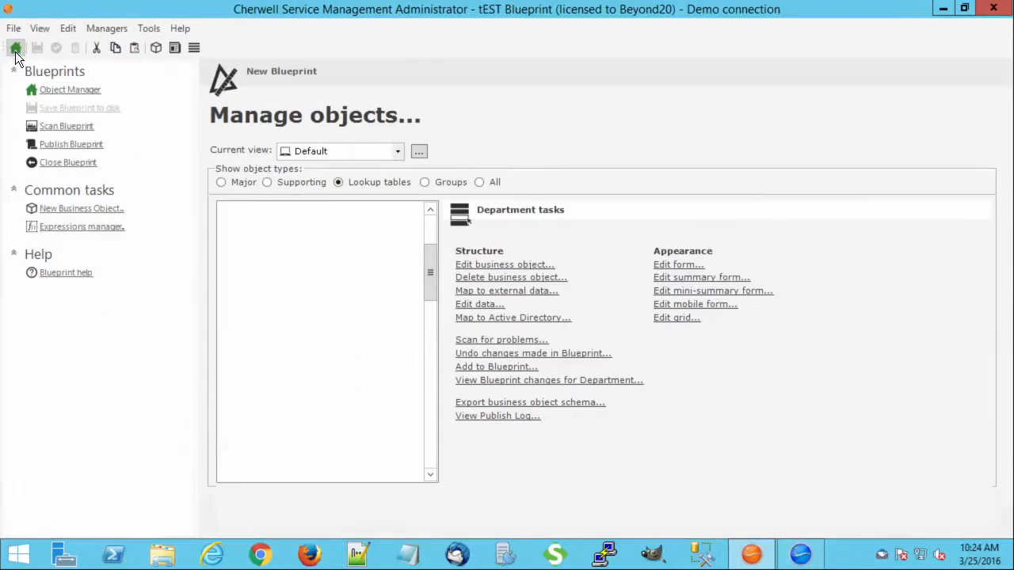
click(70, 145)
click(529, 418)
click(618, 416)
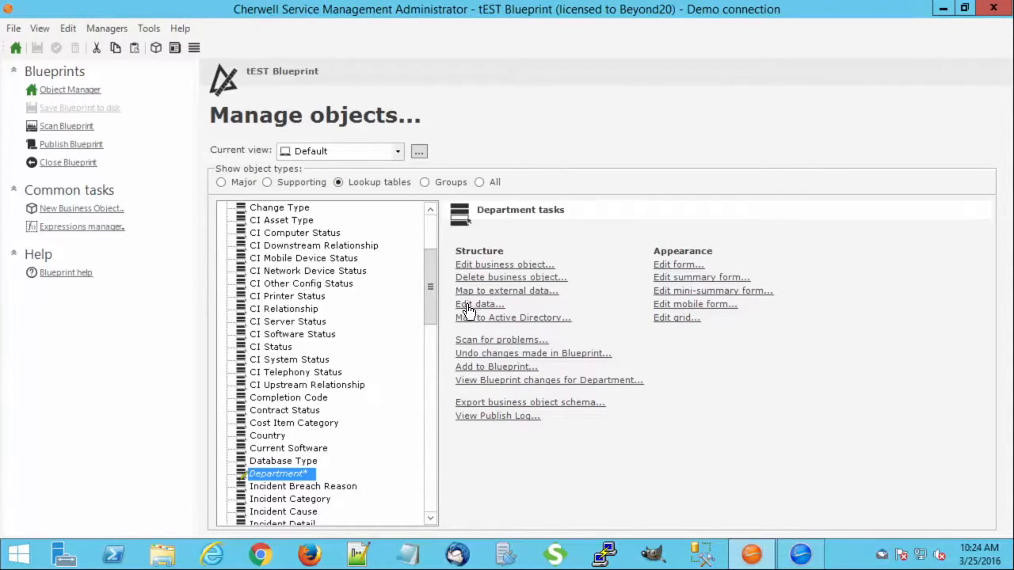
Check in the Department business object's general properties whether it is set to show in Table Management
click(489, 268)
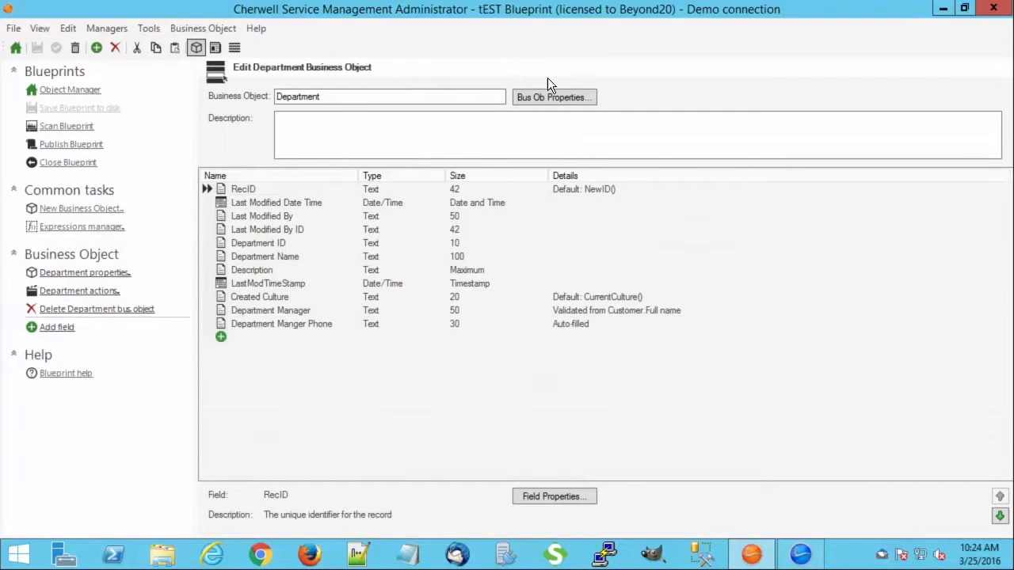
click(549, 98)
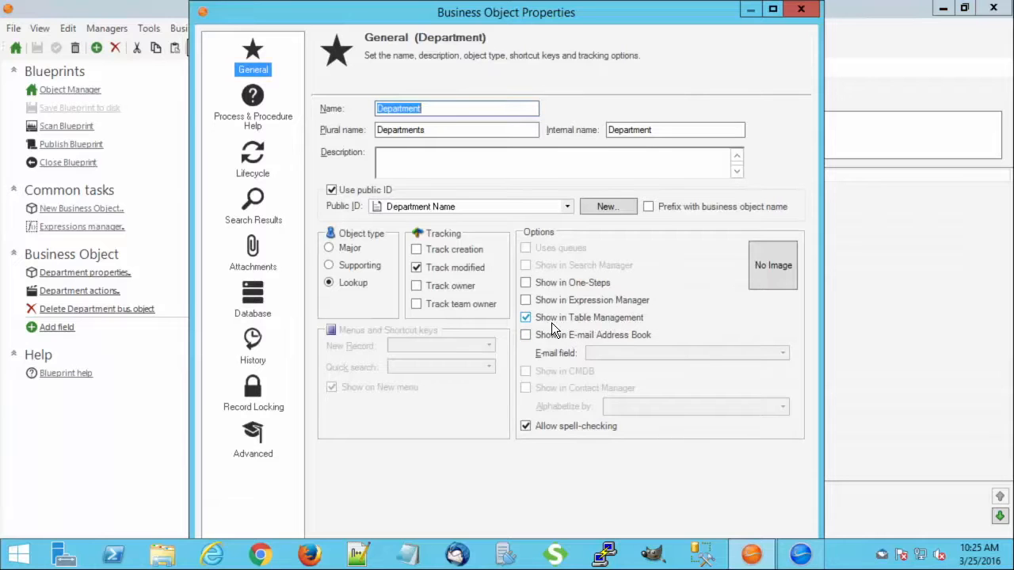
drag(669, 15, 670, 97)
drag(662, 42, 645, 104)
drag(578, 48, 582, 55)
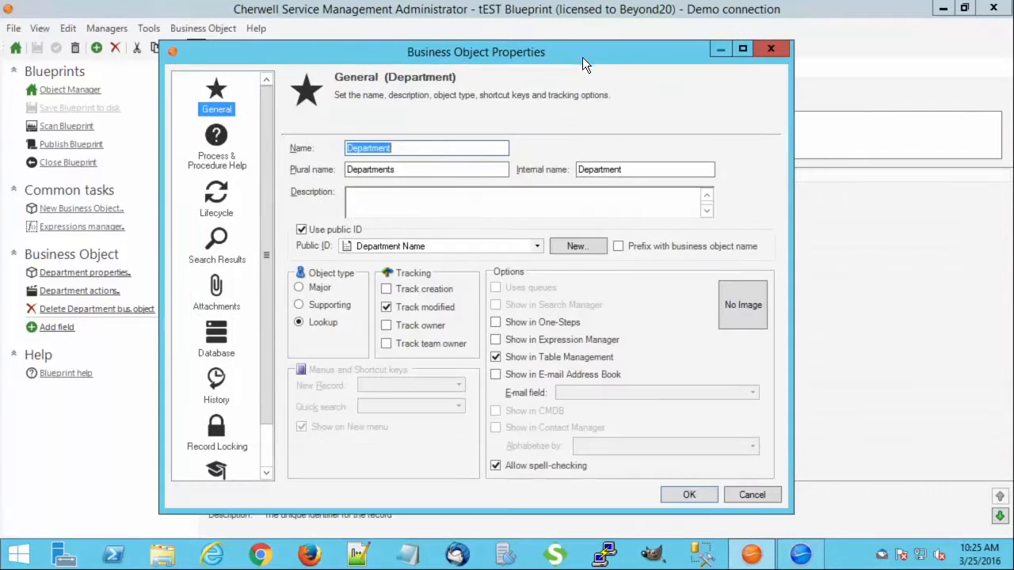
click(675, 491)
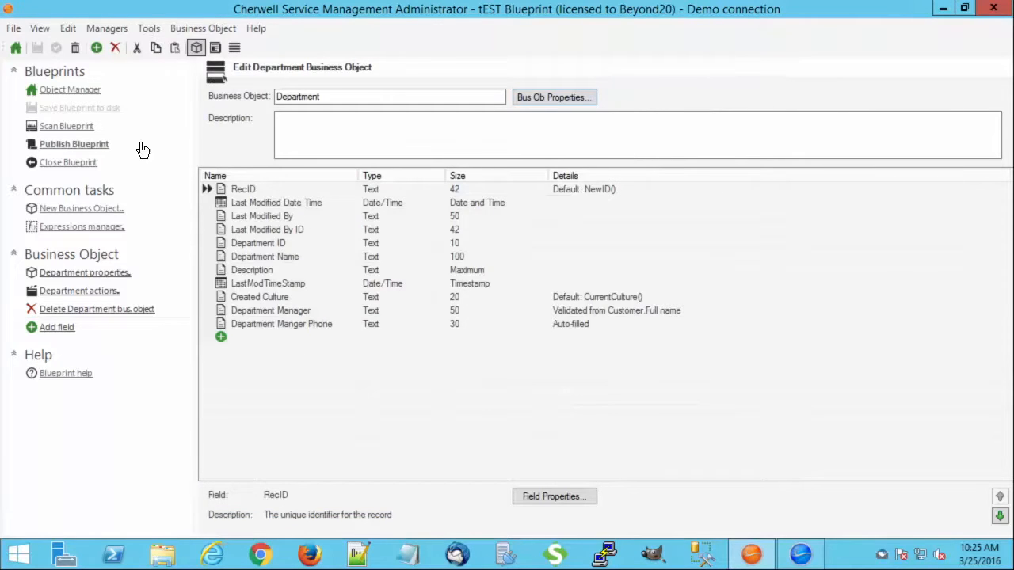
Publish the tEST Blueprint, accepting the scan result and the completion notice
click(77, 145)
click(536, 415)
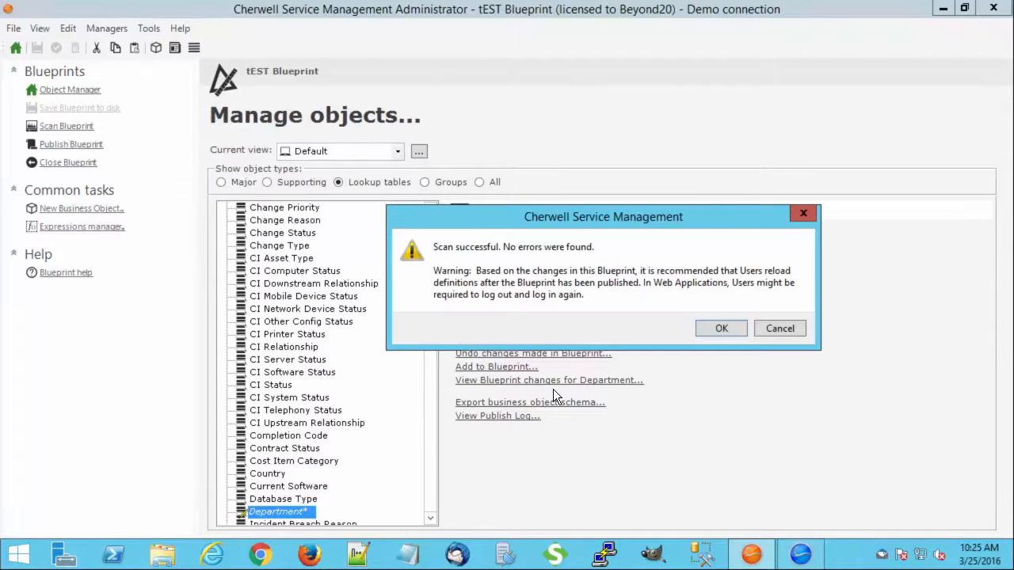
click(701, 328)
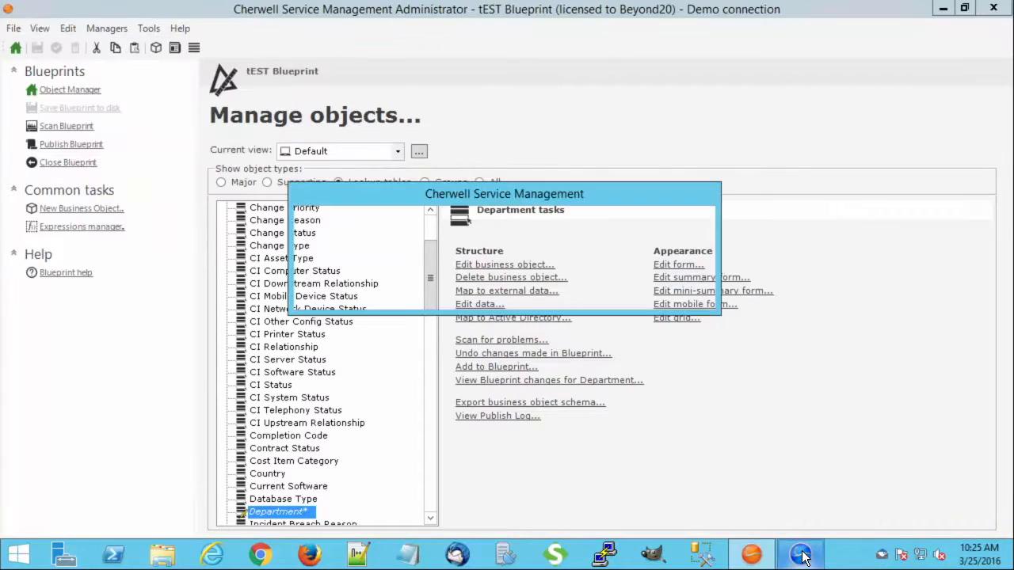
click(683, 295)
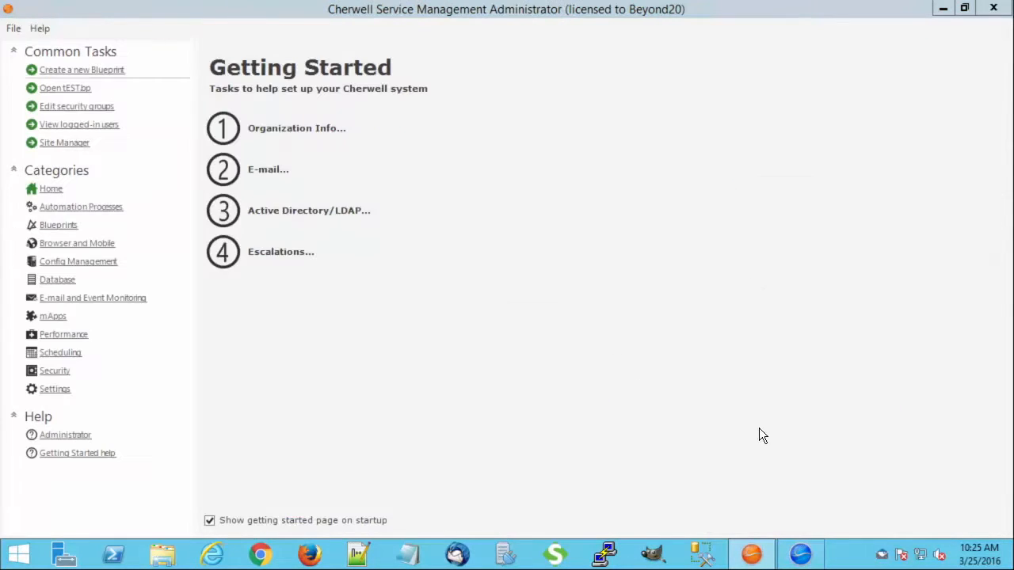
Switch to the Cherwell Service Management client and reload its definitions
click(799, 557)
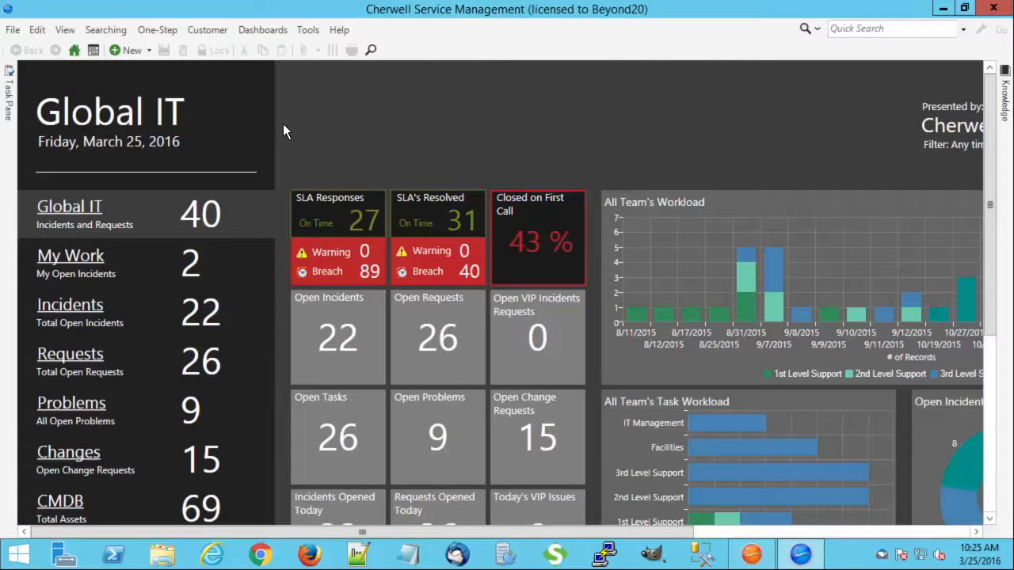
click(266, 26)
mouse_move(340, 28)
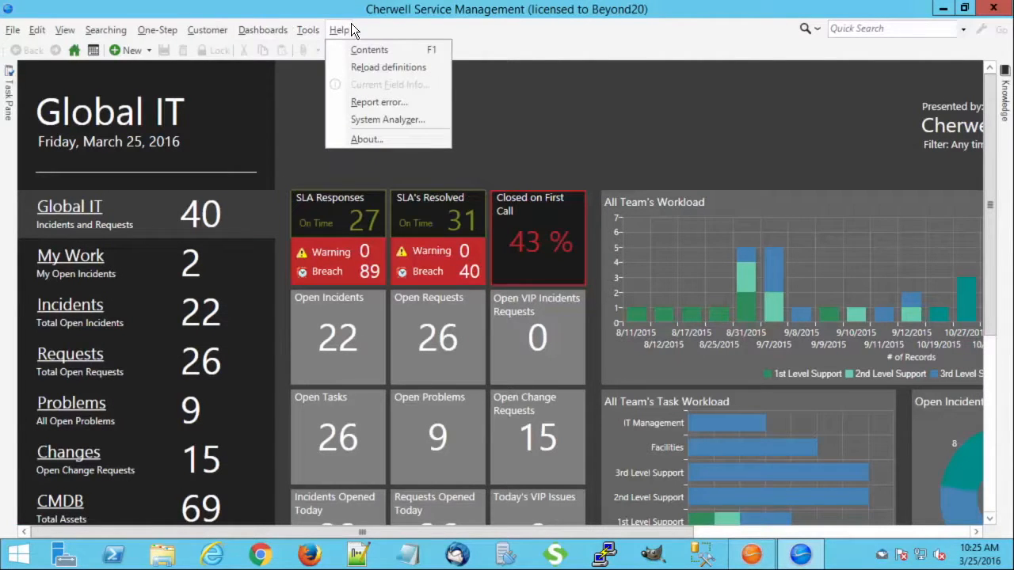
click(374, 67)
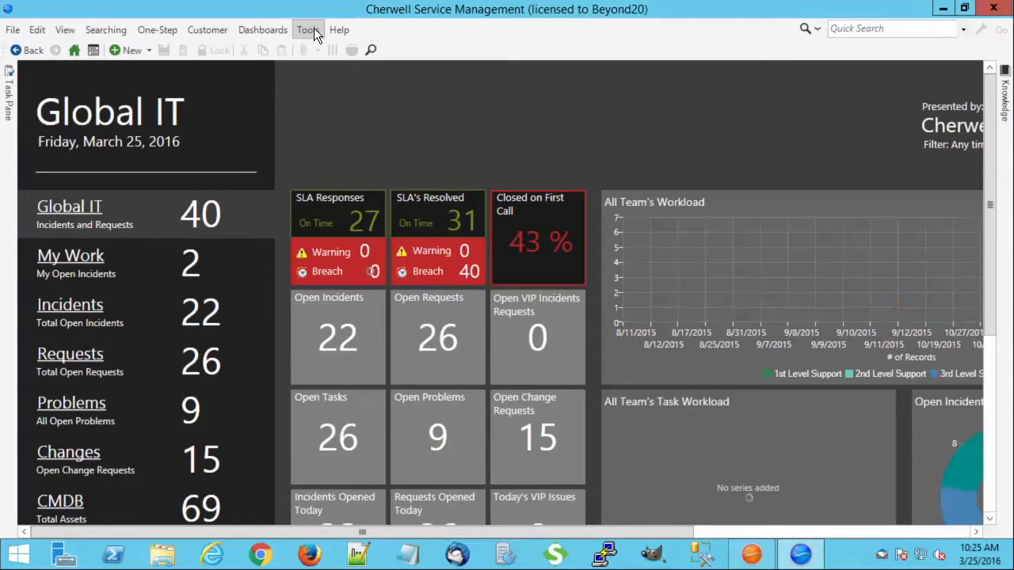
Open Table Management and list the records of the Department type
click(312, 29)
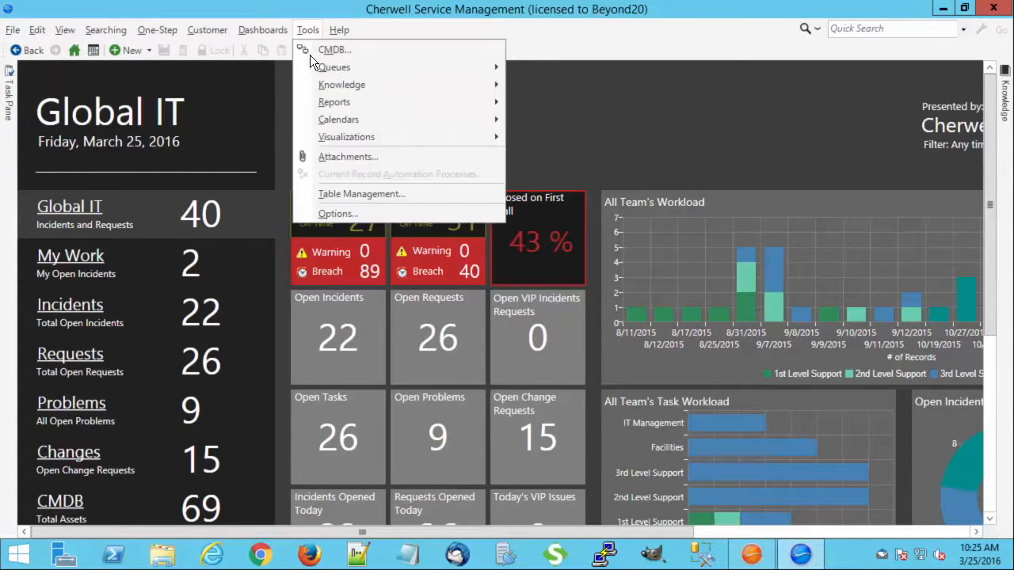
click(342, 195)
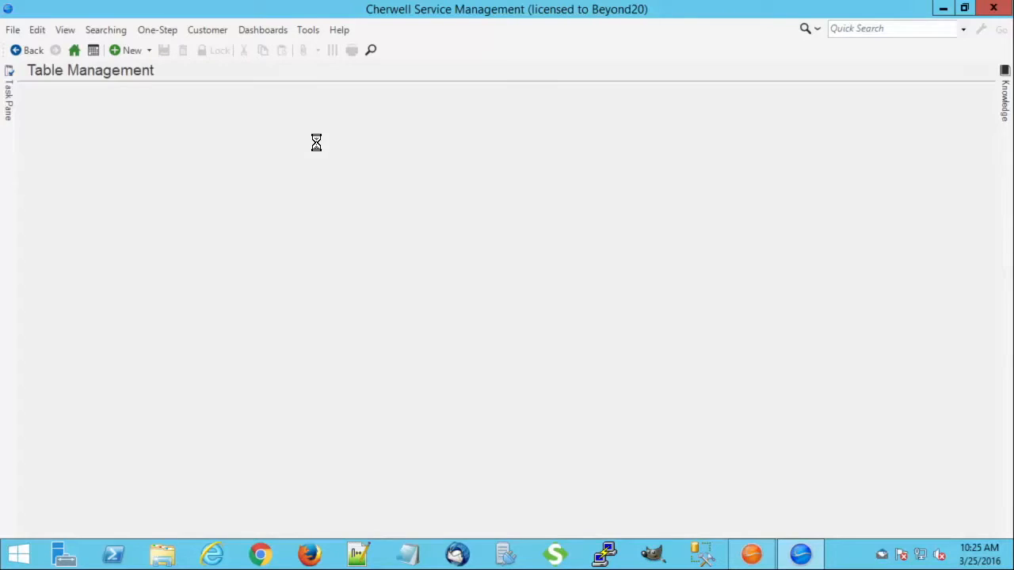
click(181, 98)
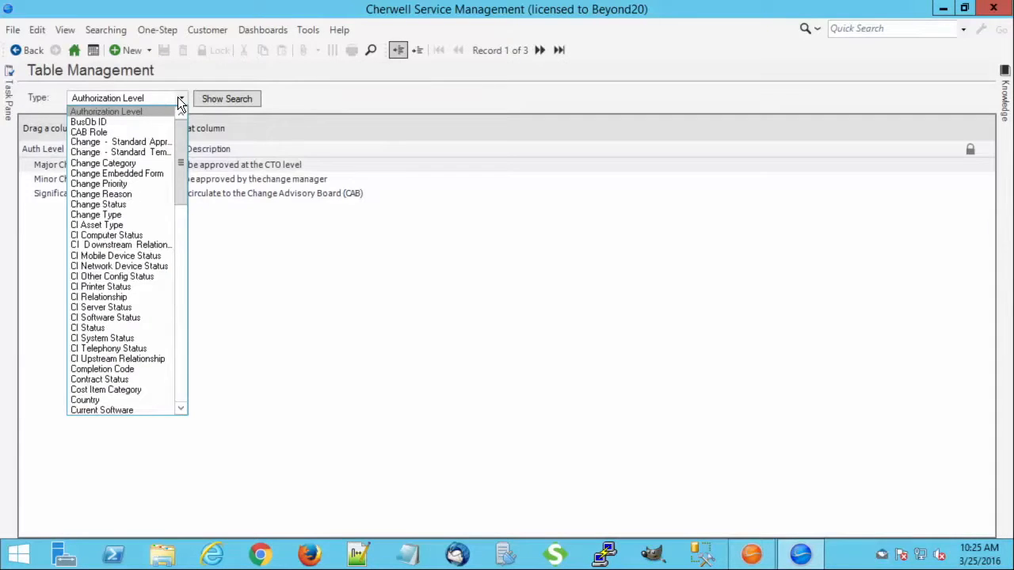
drag(187, 139, 181, 186)
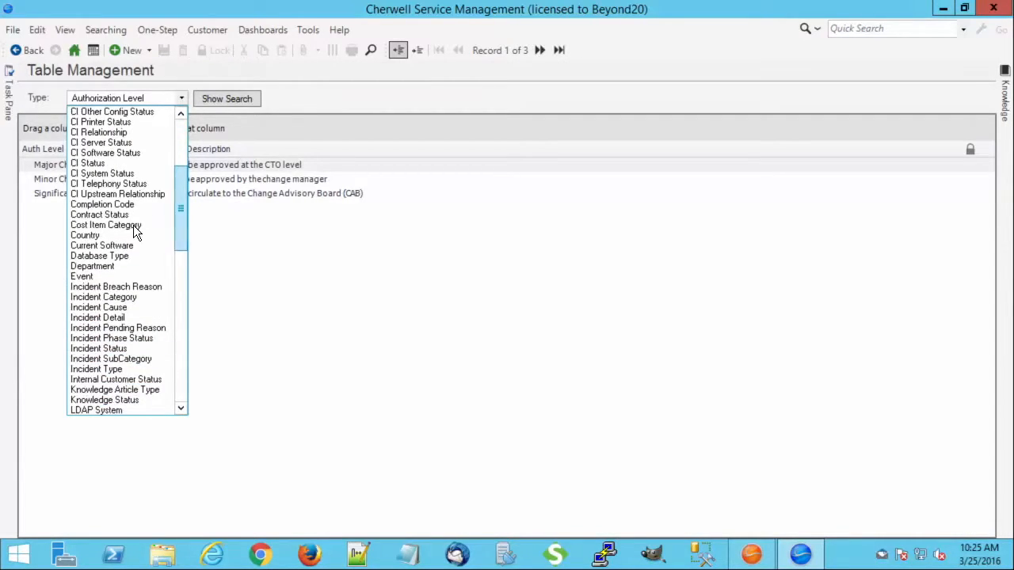
click(104, 266)
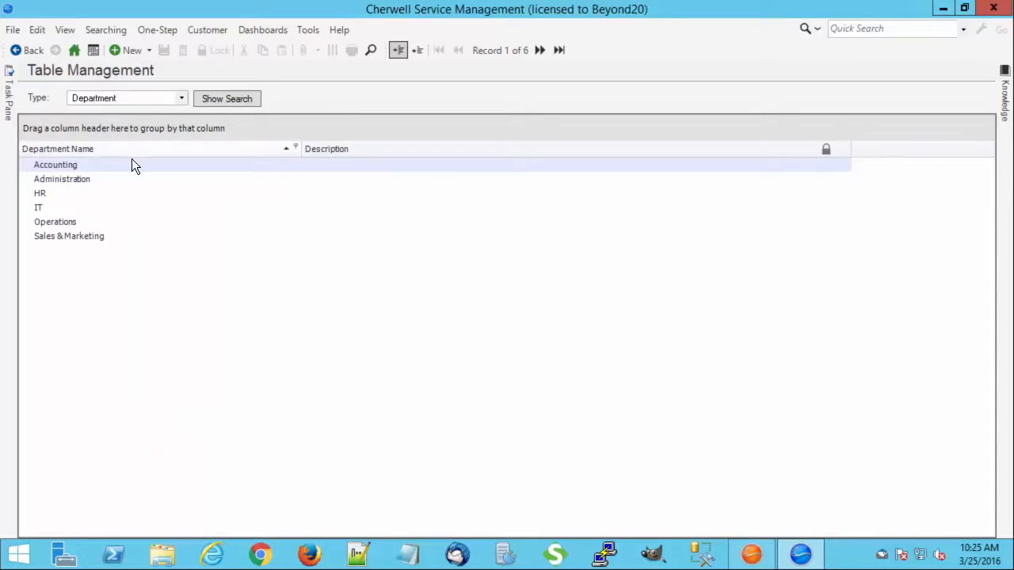
Open the Administration department record and select a customer as its Department Manager so the manager phone auto-populates
click(81, 182)
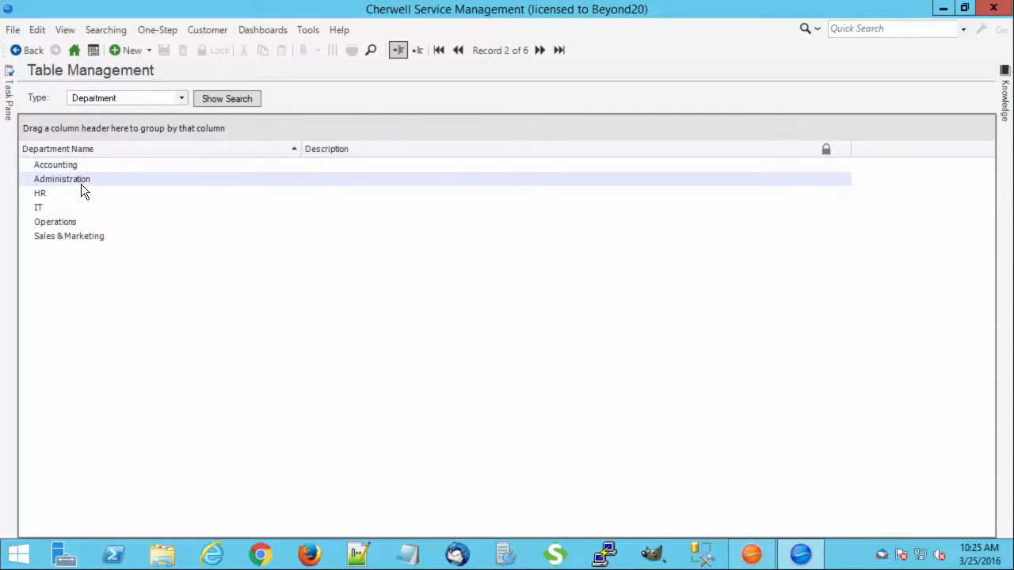
double_click(81, 183)
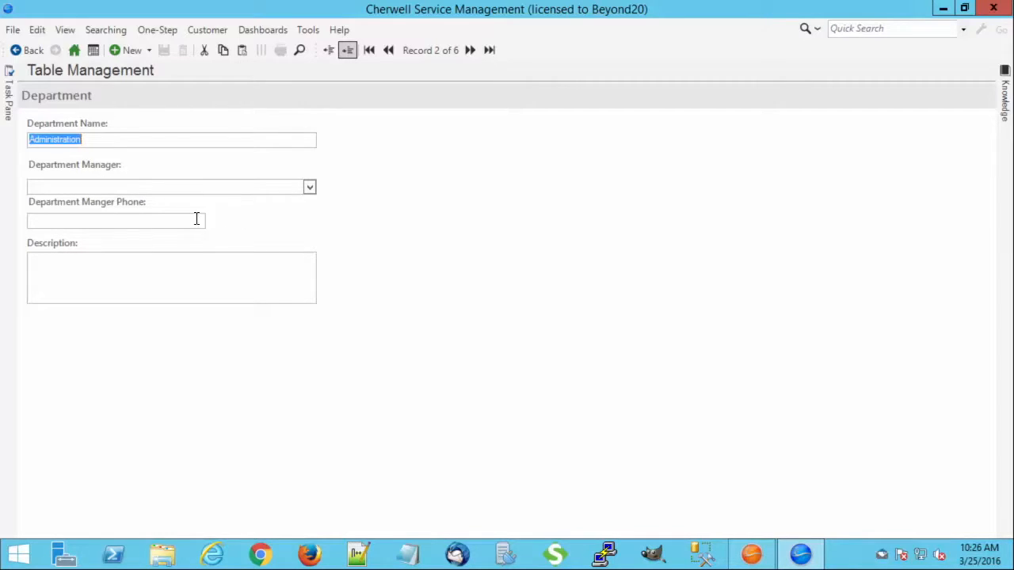
click(311, 187)
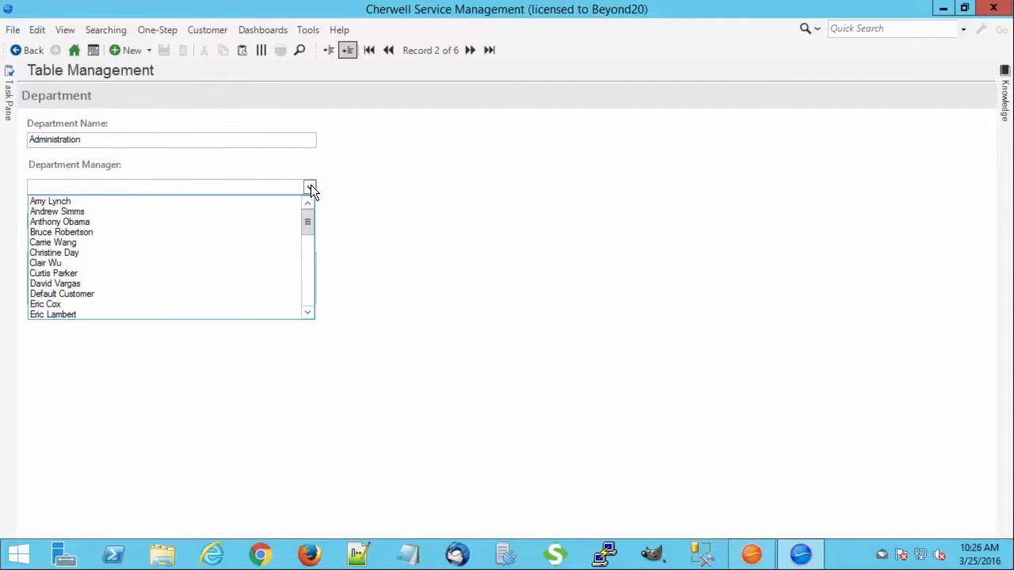
drag(309, 220, 304, 258)
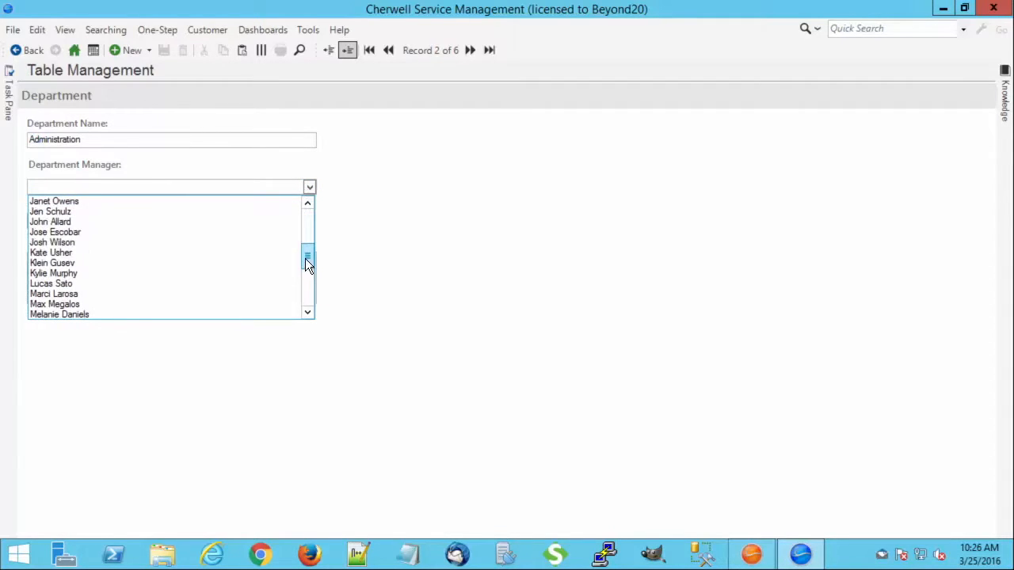
click(222, 231)
key(Tab)
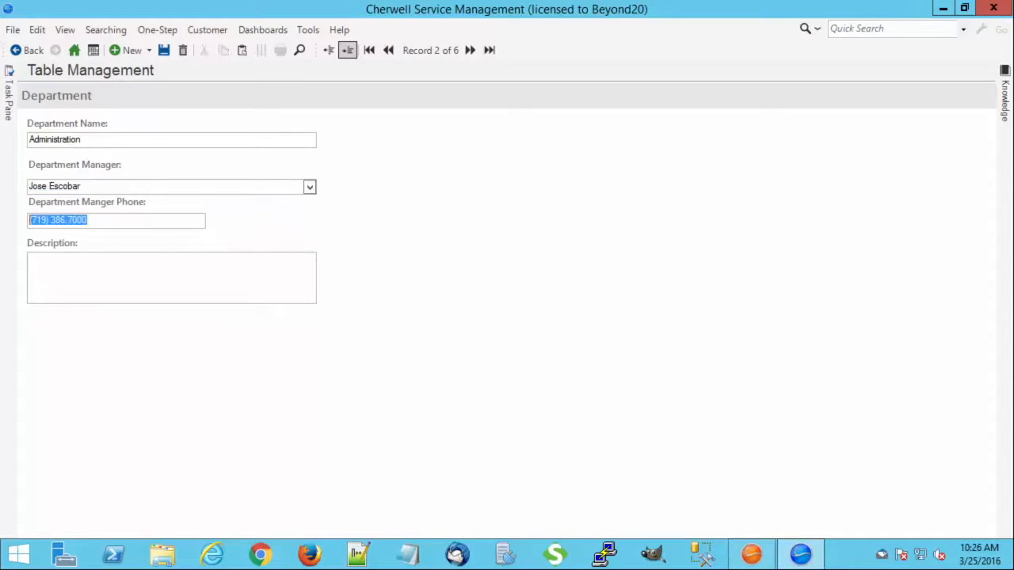